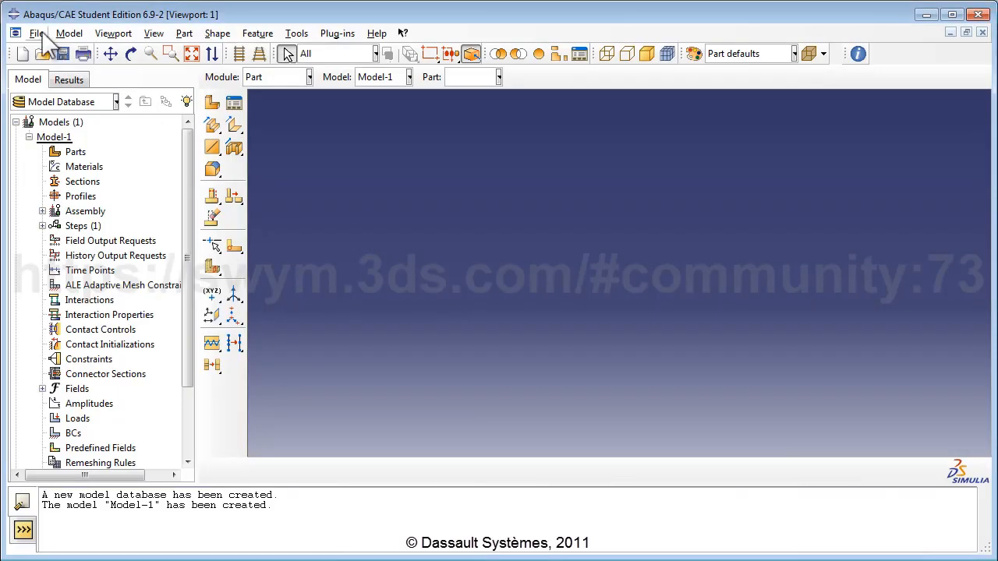
Step: Start a new model database and rename Model-1 to 'Plate Bending Model'
{"action": "left_click", "coordinate": [37, 33]}
{"action": "left_click", "coordinate": [53, 49]}
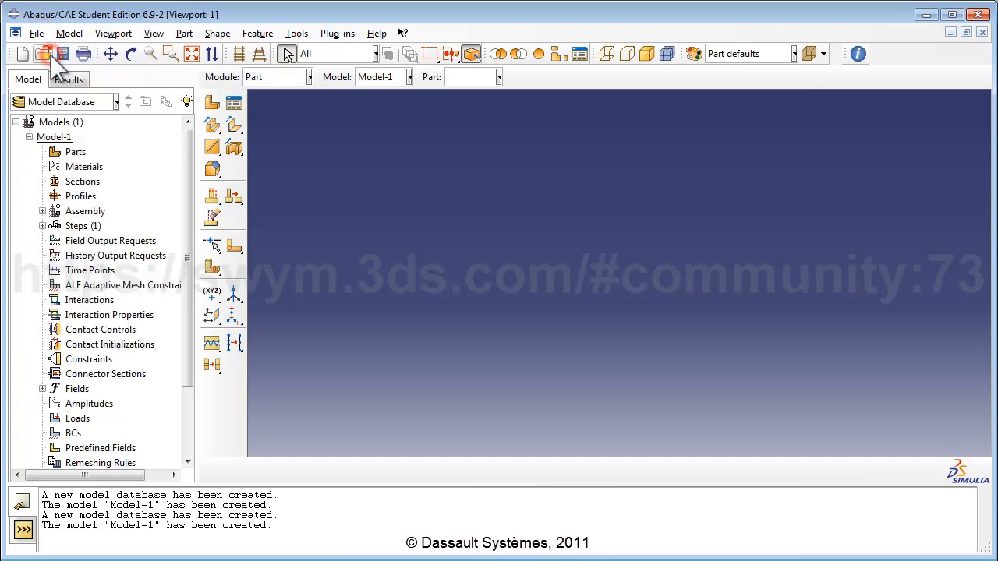
{"action": "right_click", "coordinate": [56, 139]}
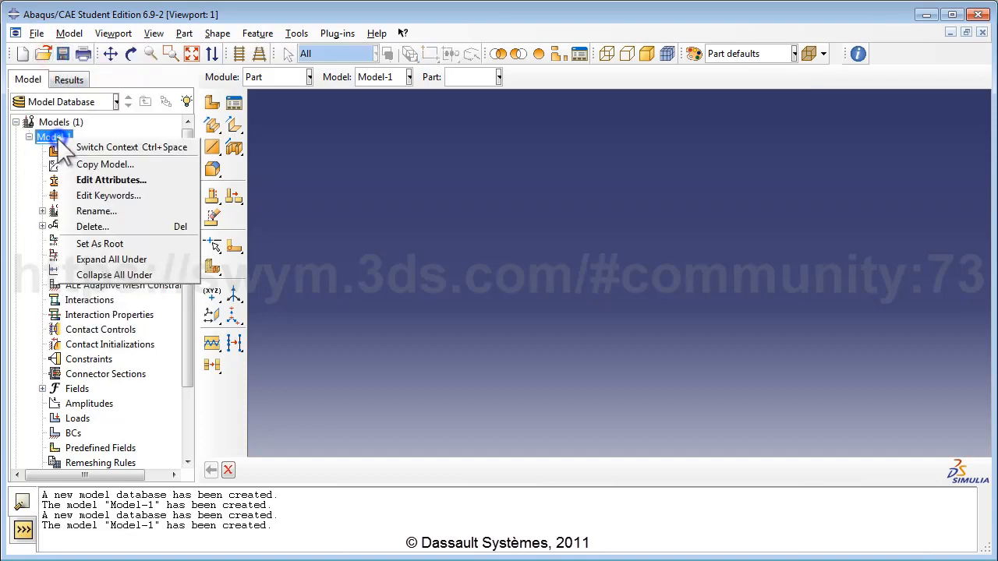
{"action": "left_click", "coordinate": [96, 211]}
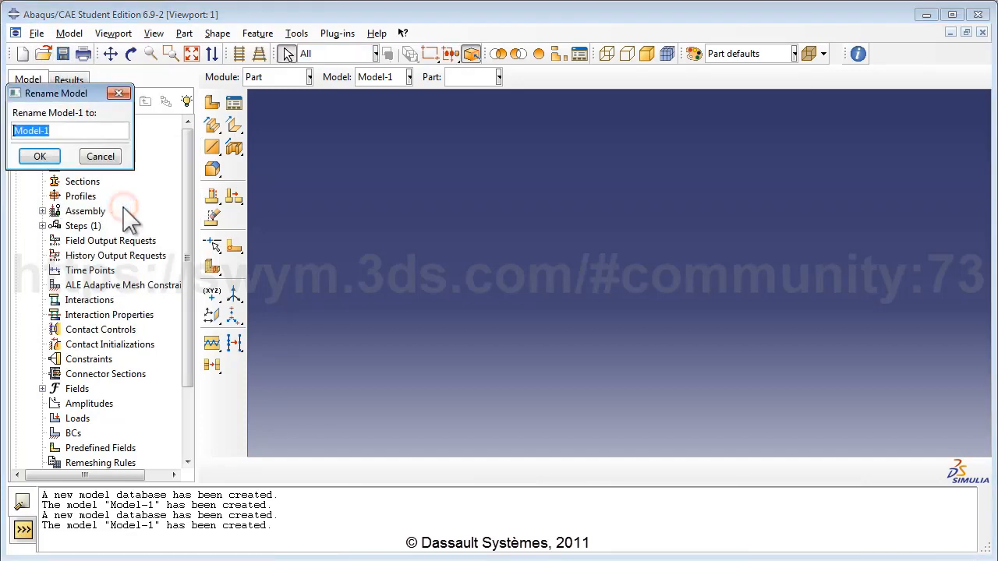
{"action": "type", "text": "Plate Bending Model"}
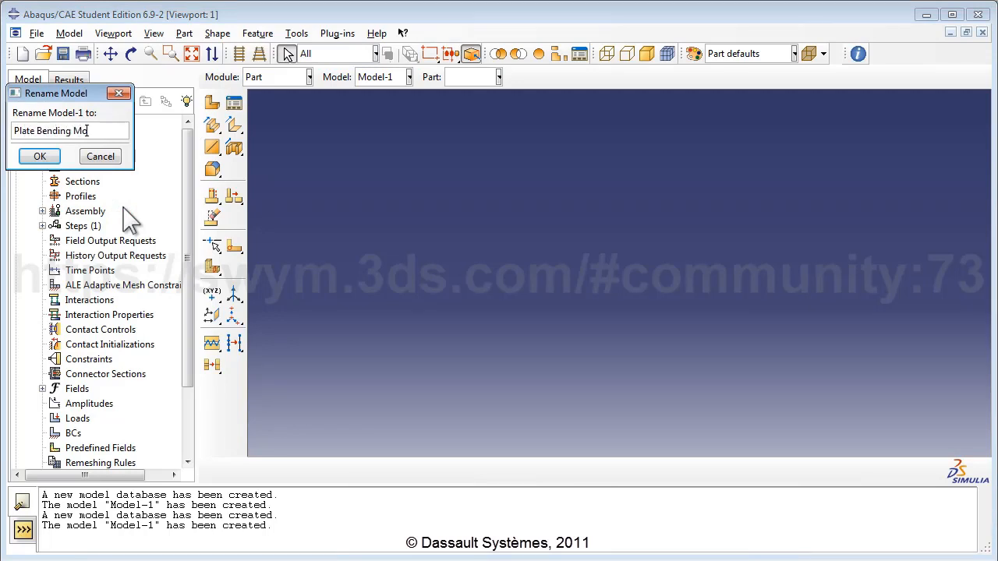
{"action": "left_click", "coordinate": [38, 156]}
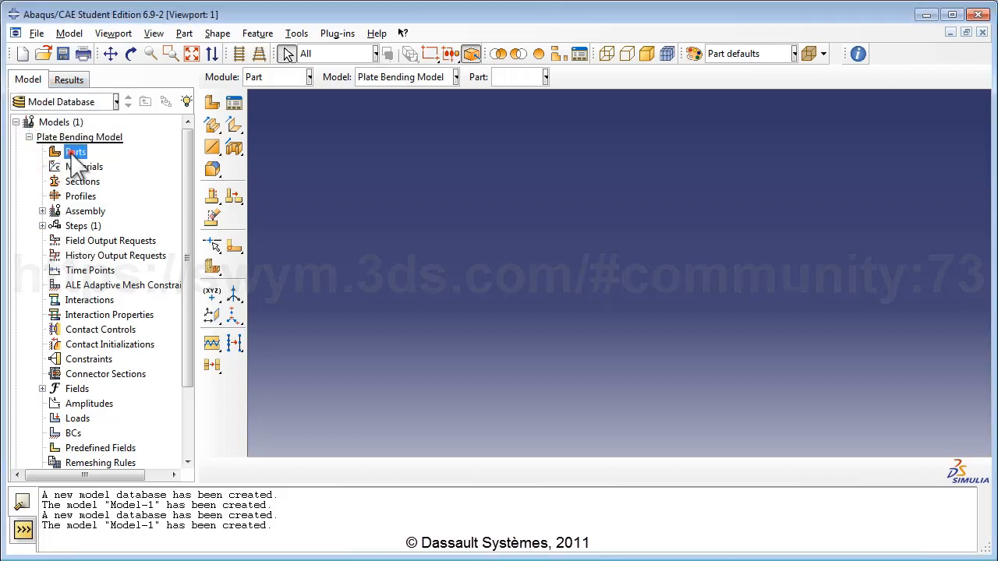
Step: Name the new part 'Plate', keeping 3D and Deformable, and make it a shell
{"action": "double_click", "coordinate": [75, 152]}
{"action": "type", "text": "Plate"}
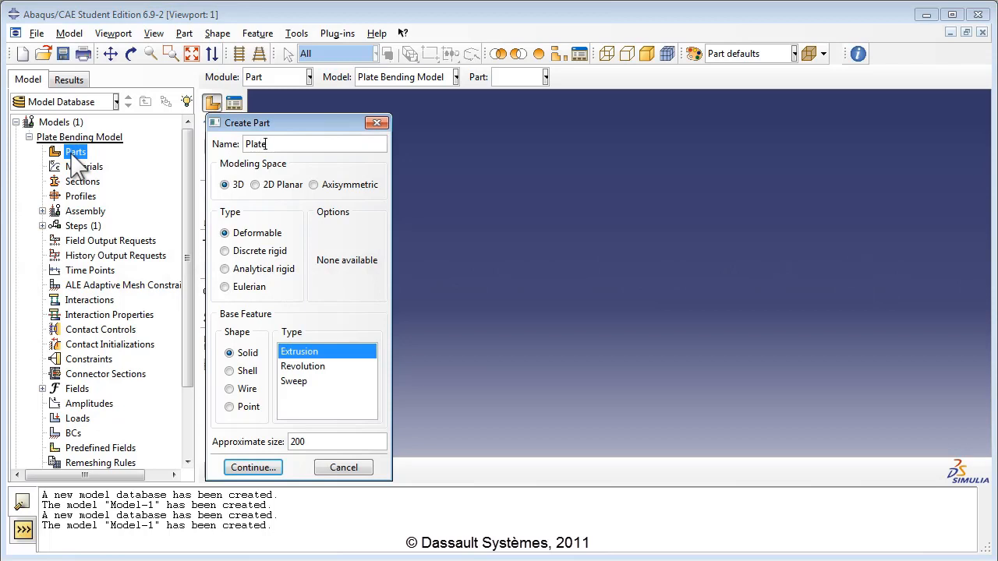
{"action": "left_click", "coordinate": [225, 184]}
{"action": "left_click", "coordinate": [241, 233]}
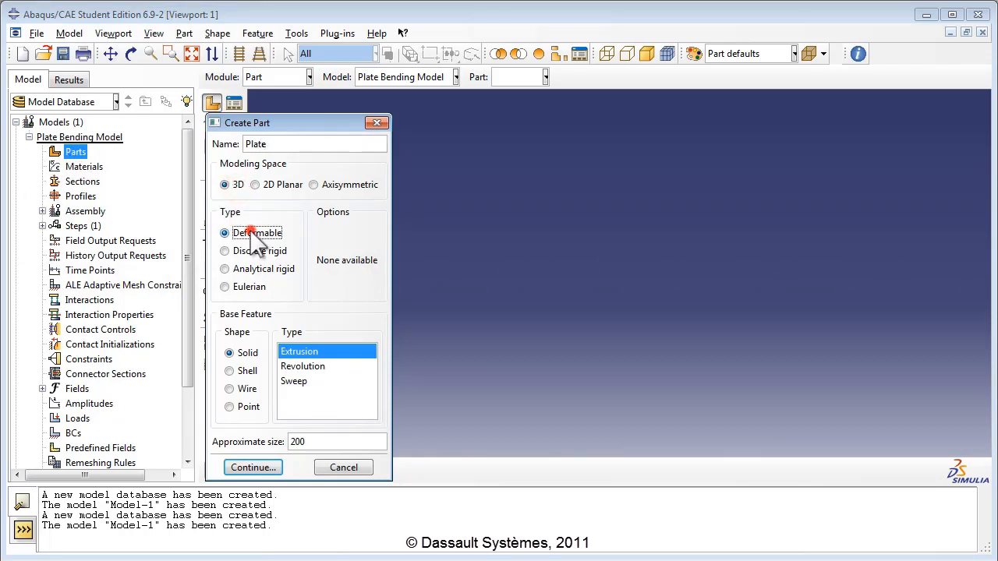
{"action": "left_click", "coordinate": [248, 372]}
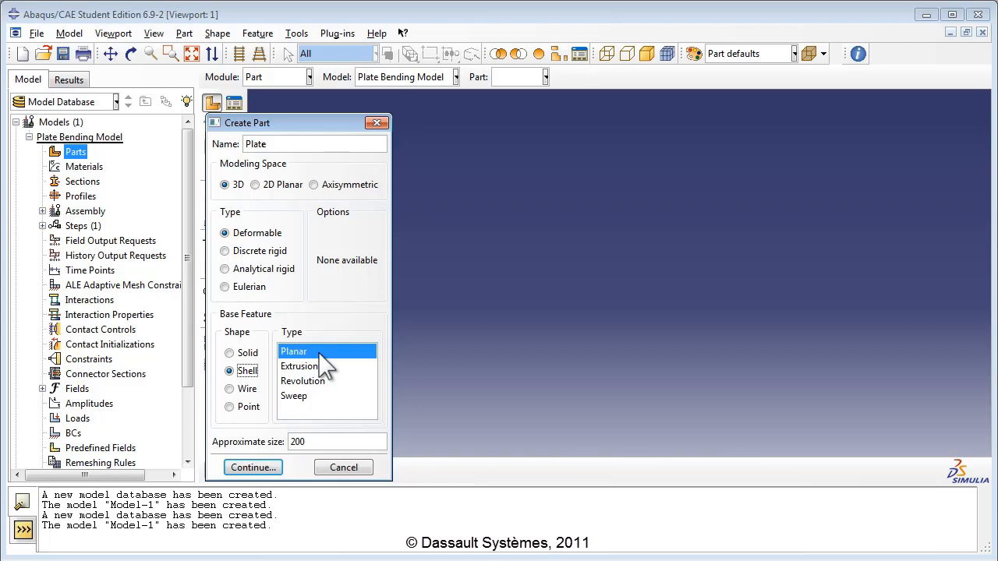
Step: Set the Plate part's approximate size to 20 and create it
{"action": "left_click", "coordinate": [316, 441]}
{"action": "key", "text": "BackSpace"}
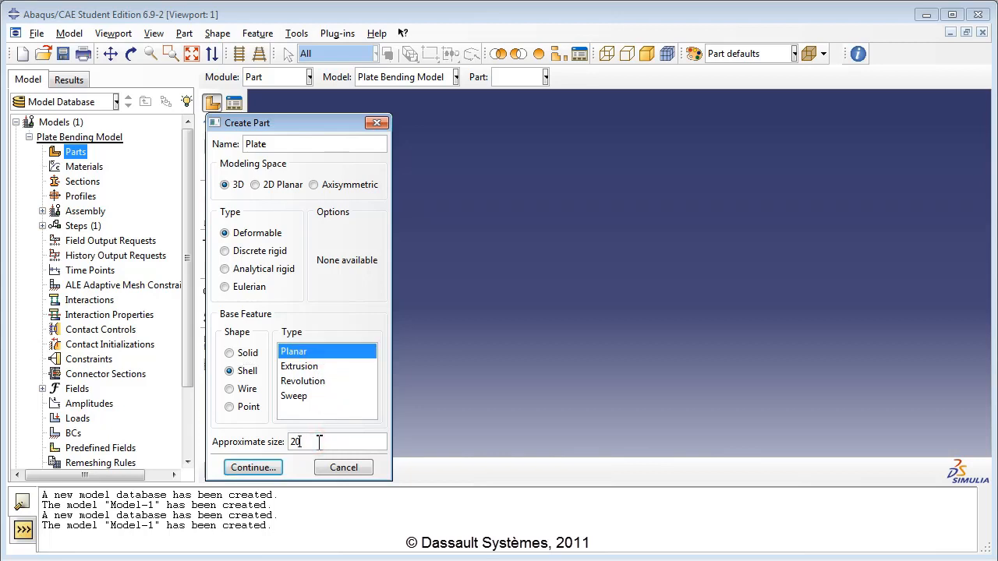
{"action": "left_click", "coordinate": [251, 467]}
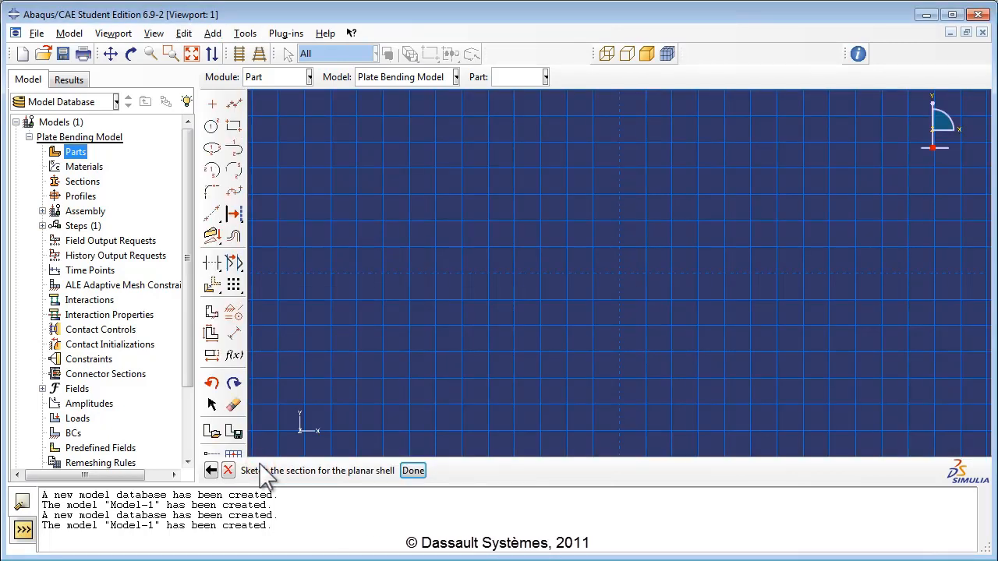
Step: Sketch a rectangle from the origin to an upper-right corner
{"action": "left_click", "coordinate": [237, 129]}
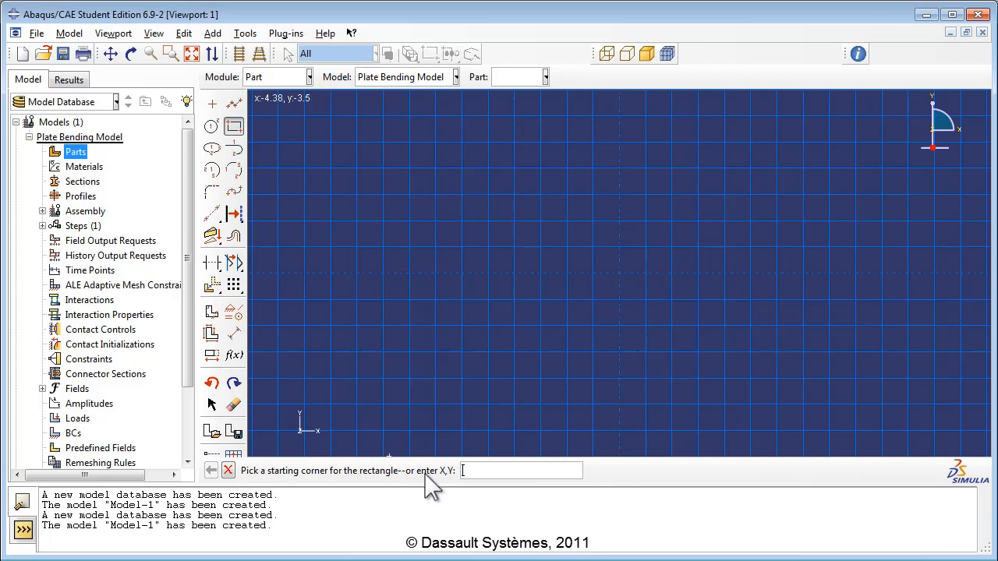
{"action": "left_click", "coordinate": [618, 273]}
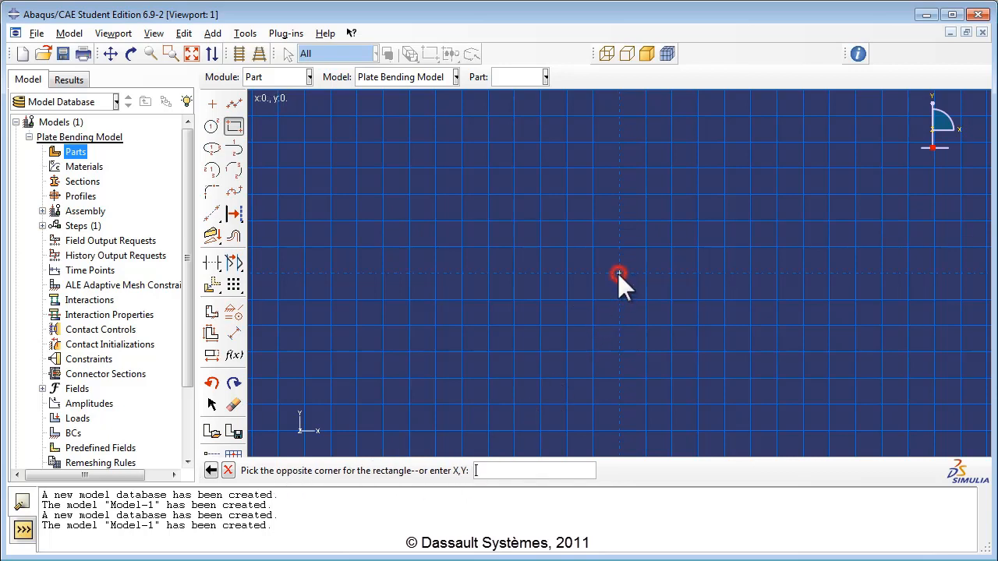
{"action": "left_click", "coordinate": [893, 156]}
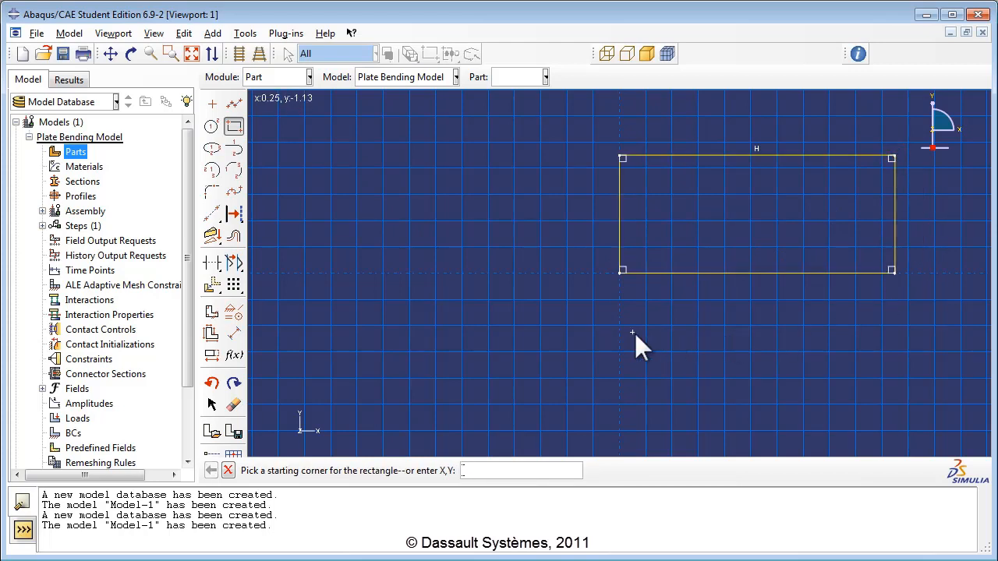
Step: Dimension the rectangle to 5.0 wide and 3.0 high
{"action": "left_click", "coordinate": [235, 336]}
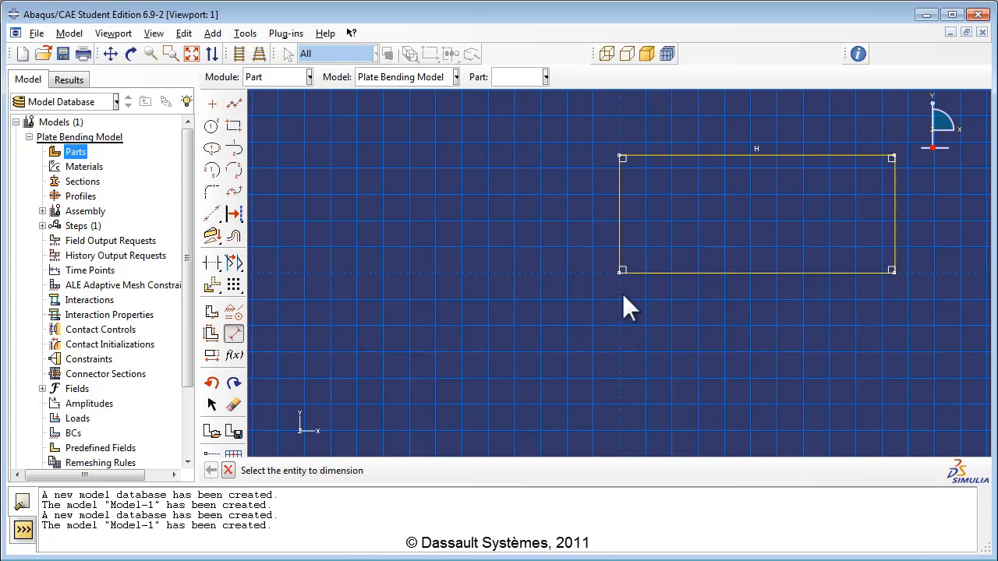
{"action": "left_click", "coordinate": [715, 272]}
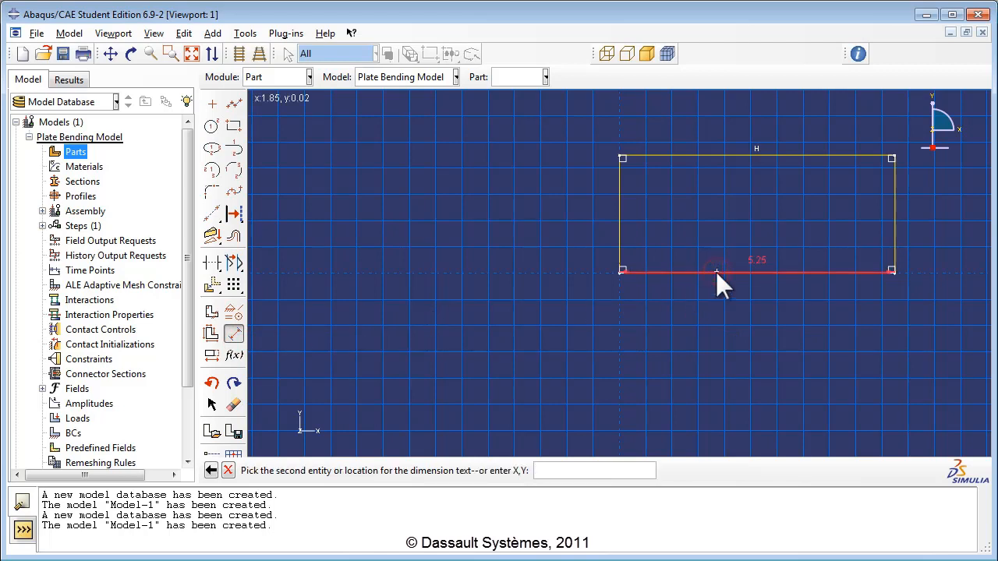
{"action": "left_click", "coordinate": [726, 302]}
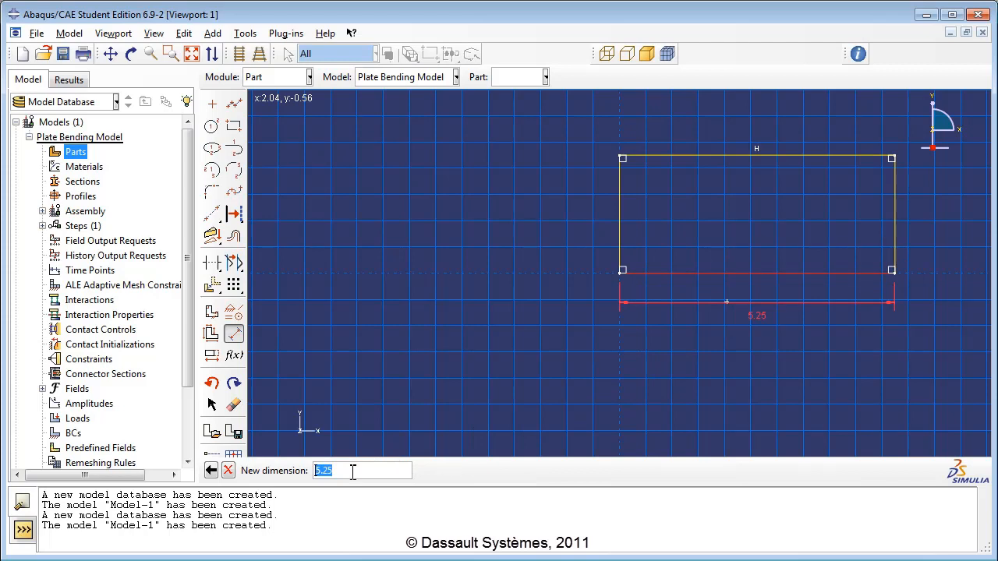
{"action": "type", "text": "5.0"}
{"action": "key", "text": "Return"}
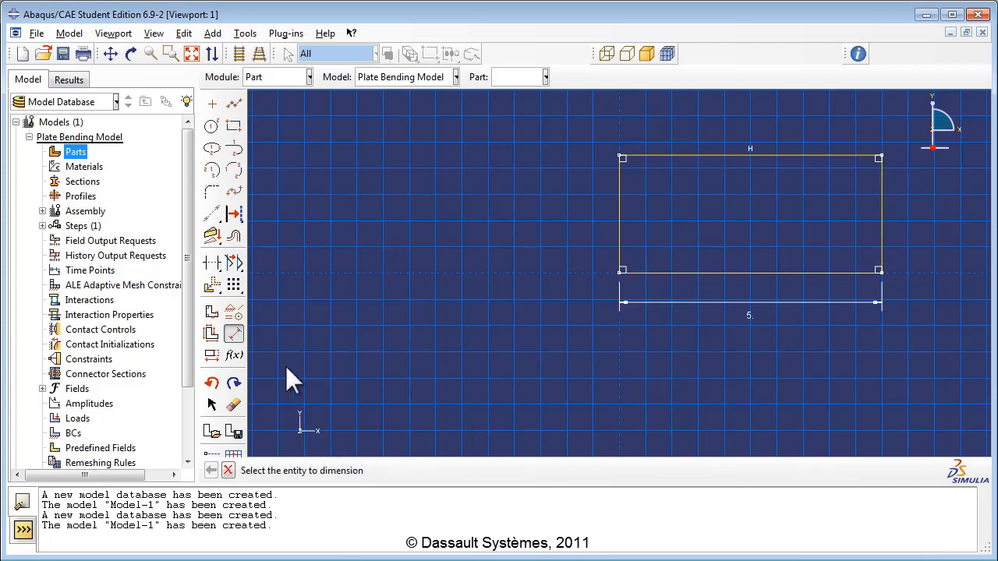
{"action": "left_click", "coordinate": [619, 220]}
{"action": "left_click", "coordinate": [577, 220]}
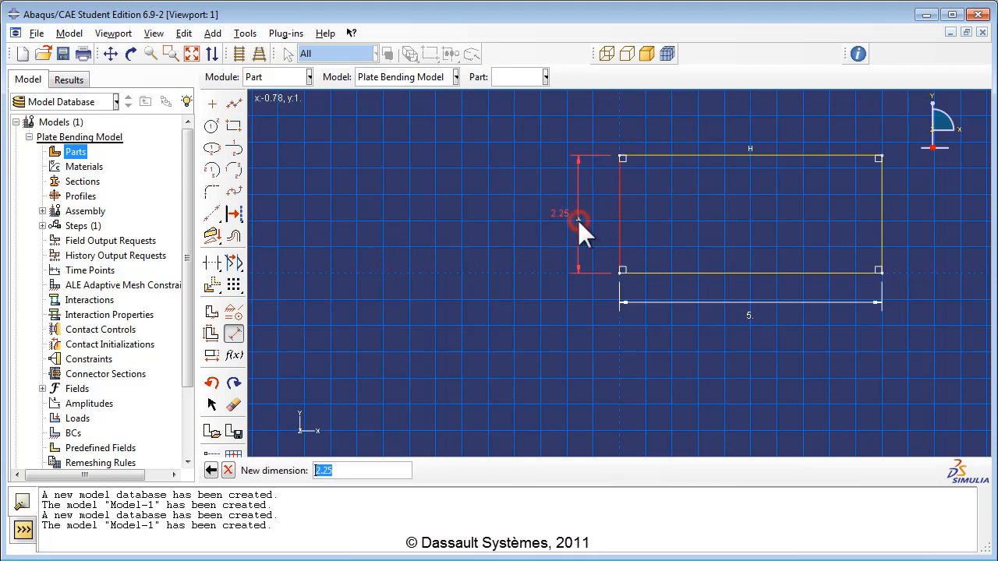
{"action": "key", "text": "BackSpace"}
{"action": "type", "text": "3.0"}
{"action": "key", "text": "Return"}
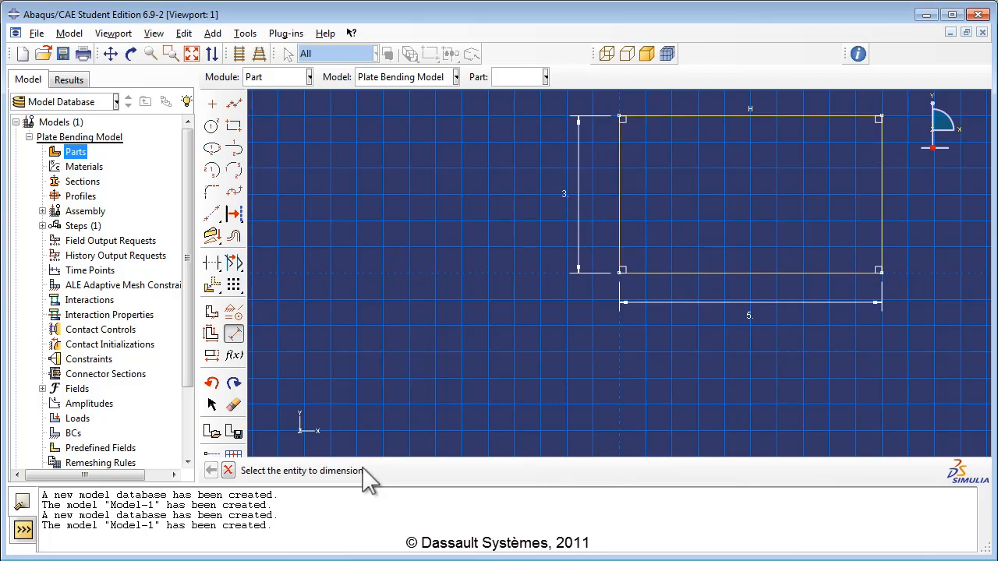
Step: Finish the sketch to create the 5 × 3 planar shell Plate part
{"action": "scroll", "coordinate": [563, 334], "scroll_direction": "down", "scroll_amount": 3}
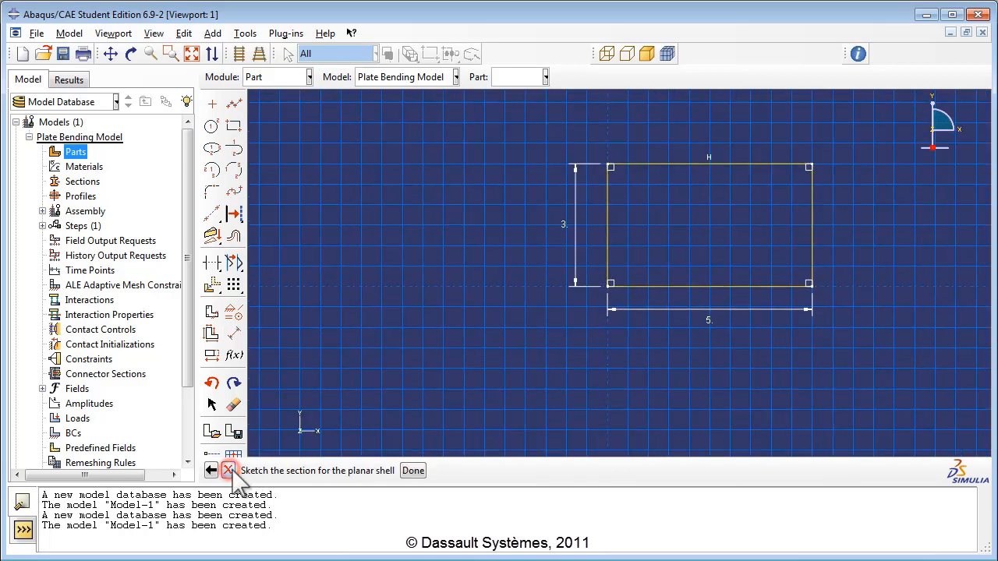
{"action": "left_click", "coordinate": [413, 471]}
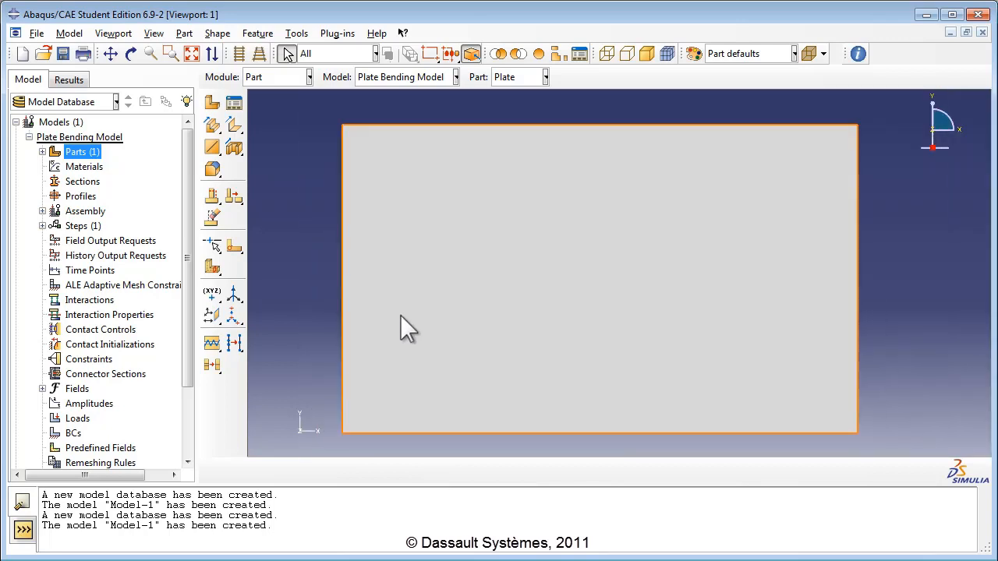
{"action": "left_click", "coordinate": [85, 169]}
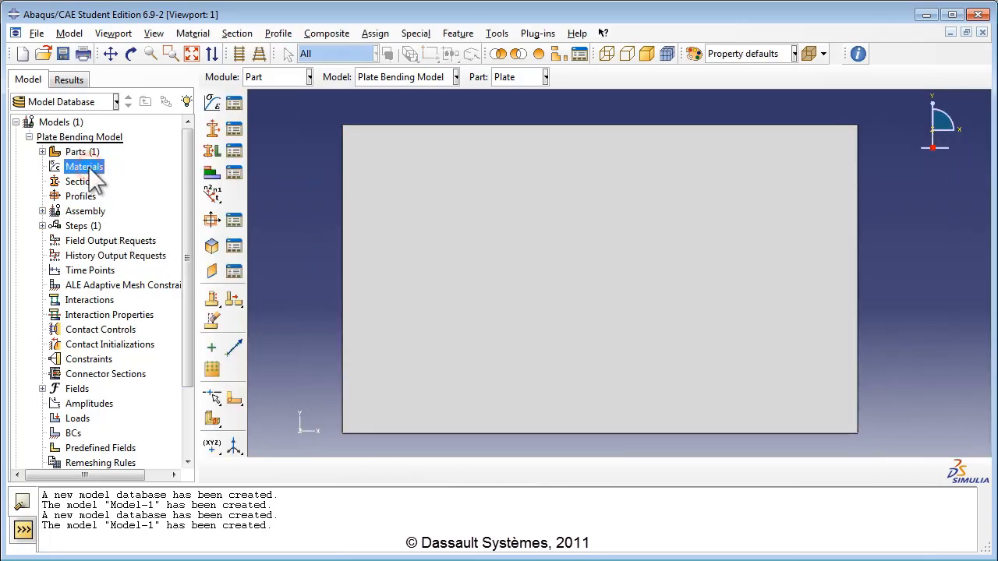
Step: Create material 'AISI 1005 Steel' with a mass density of 7872
{"action": "double_click", "coordinate": [84, 167]}
{"action": "type", "text": "AIS"}
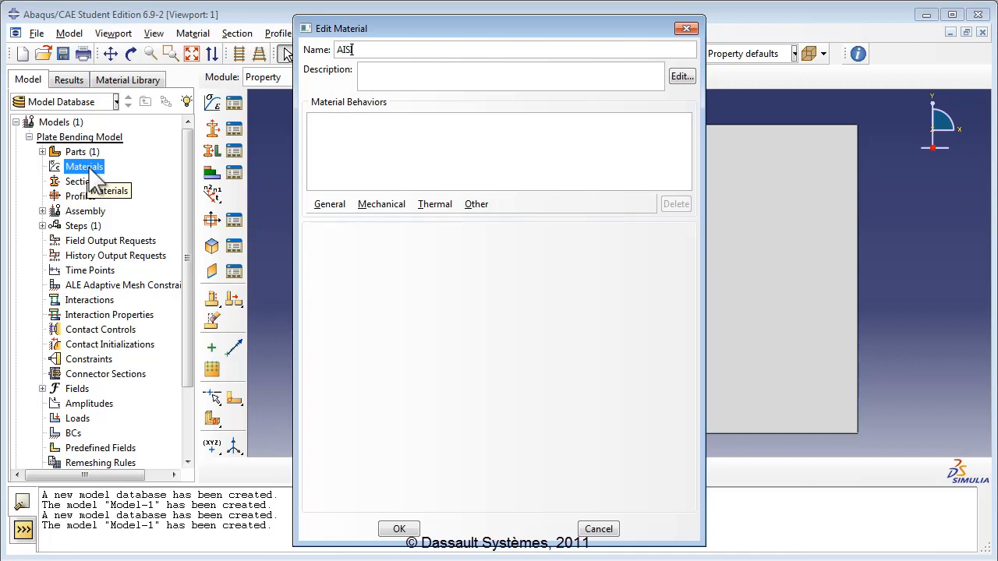
{"action": "type", "text": "I 1005 Steel"}
{"action": "left_click", "coordinate": [329, 204]}
{"action": "left_click", "coordinate": [331, 219]}
{"action": "left_click", "coordinate": [355, 335]}
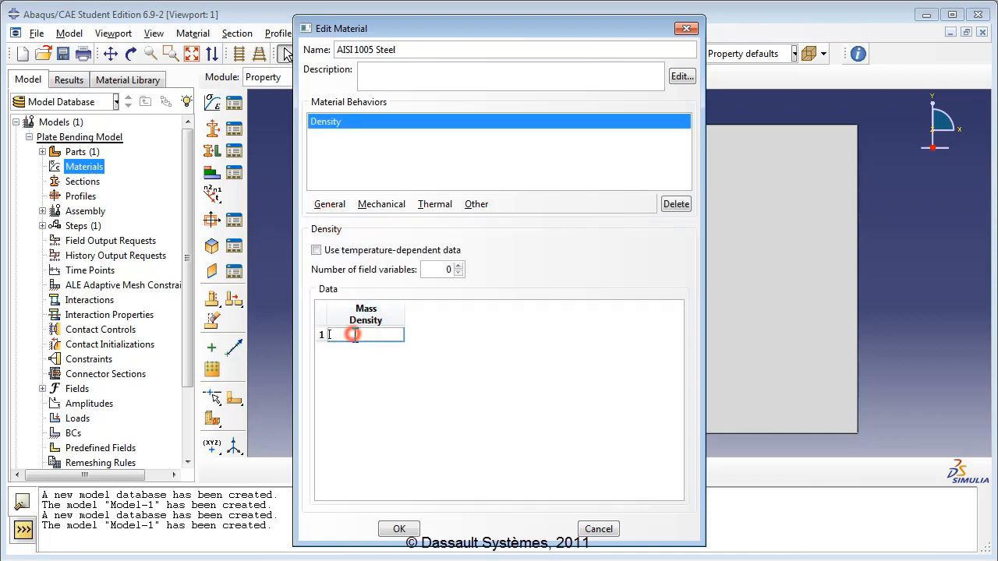
{"action": "type", "text": "7872"}
{"action": "left_click", "coordinate": [421, 392]}
Step: Add elastic behaviour with Young's modulus 200E9 and Poisson's ratio 0.29, and save the material
{"action": "left_click", "coordinate": [361, 205]}
{"action": "mouse_move", "coordinate": [370, 221]}
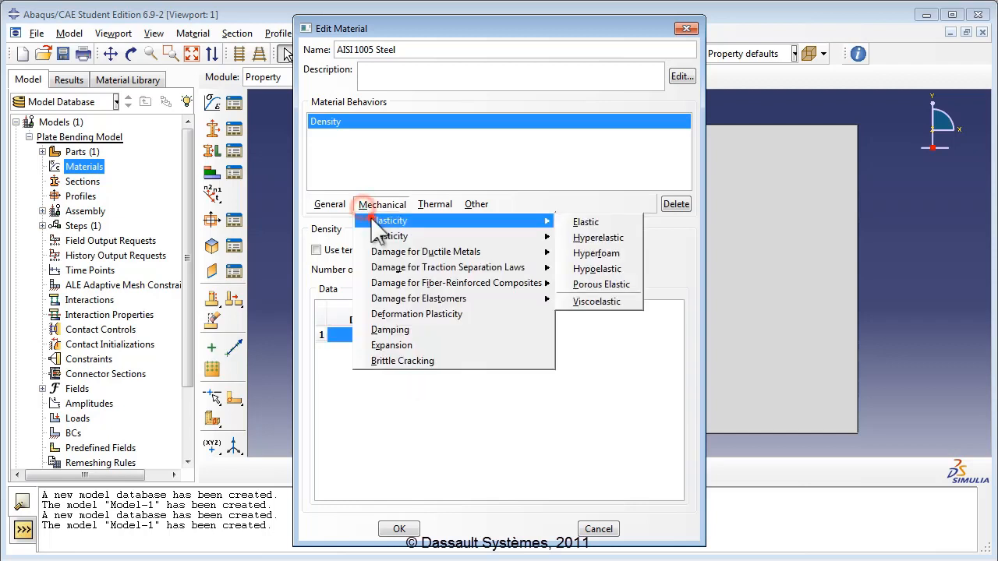
{"action": "left_click", "coordinate": [578, 221]}
{"action": "left_click", "coordinate": [378, 416]}
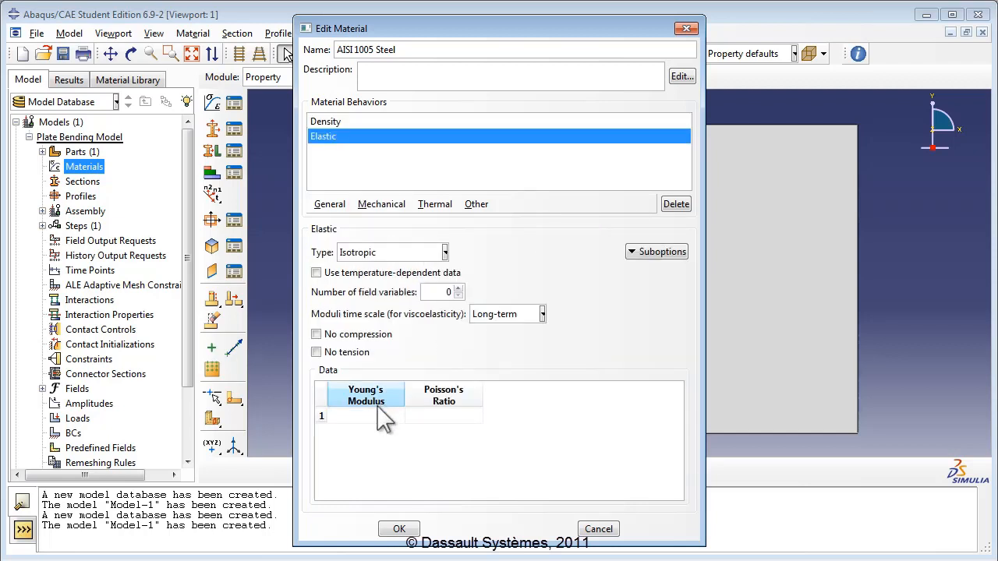
{"action": "type", "text": "200E9"}
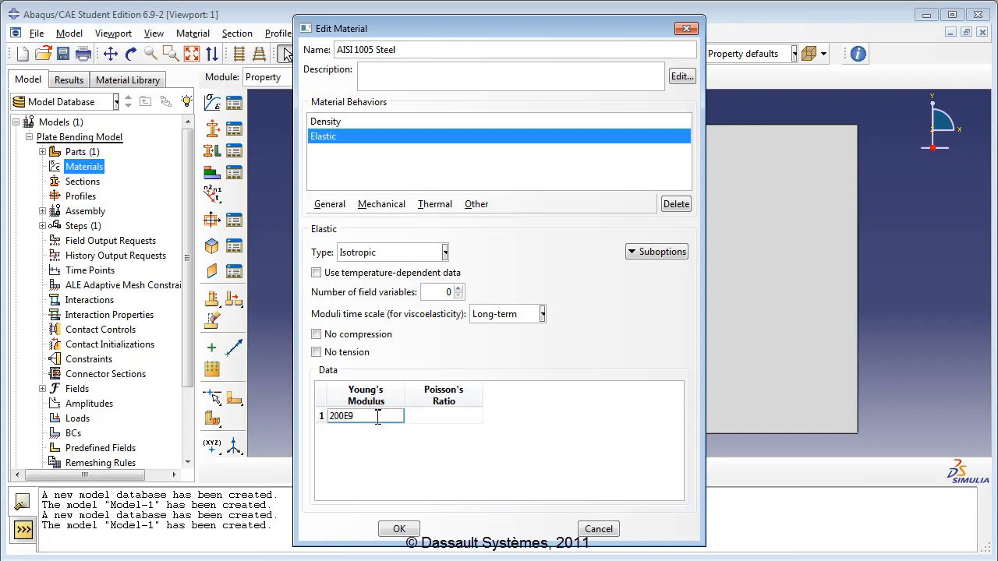
{"action": "key", "text": "Tab"}
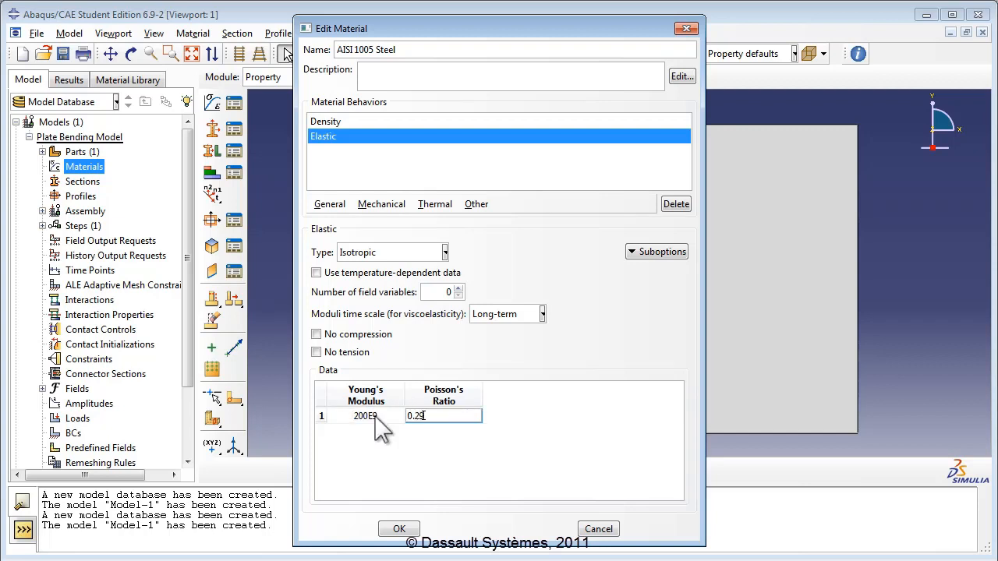
{"action": "left_click", "coordinate": [414, 430]}
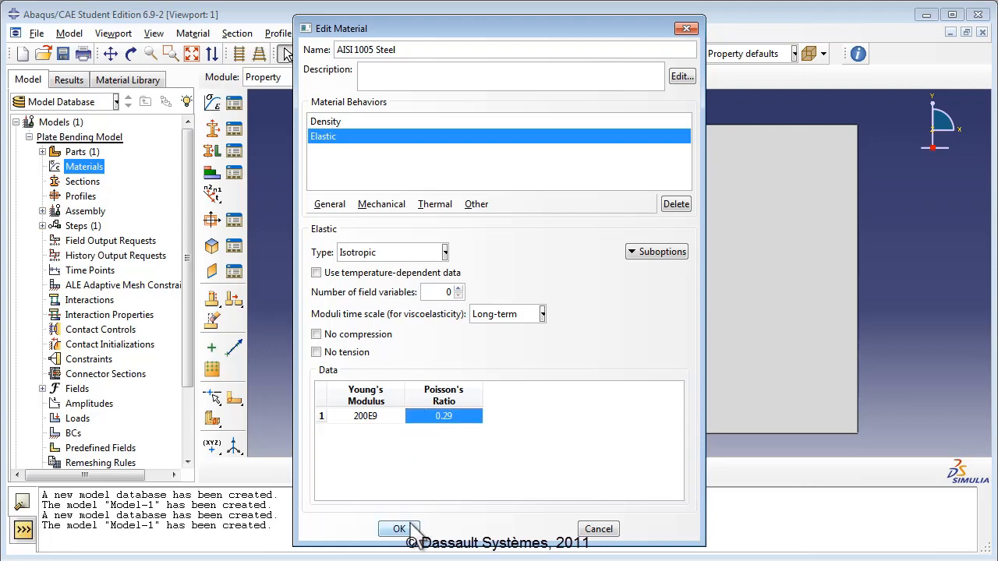
{"action": "left_click", "coordinate": [406, 527]}
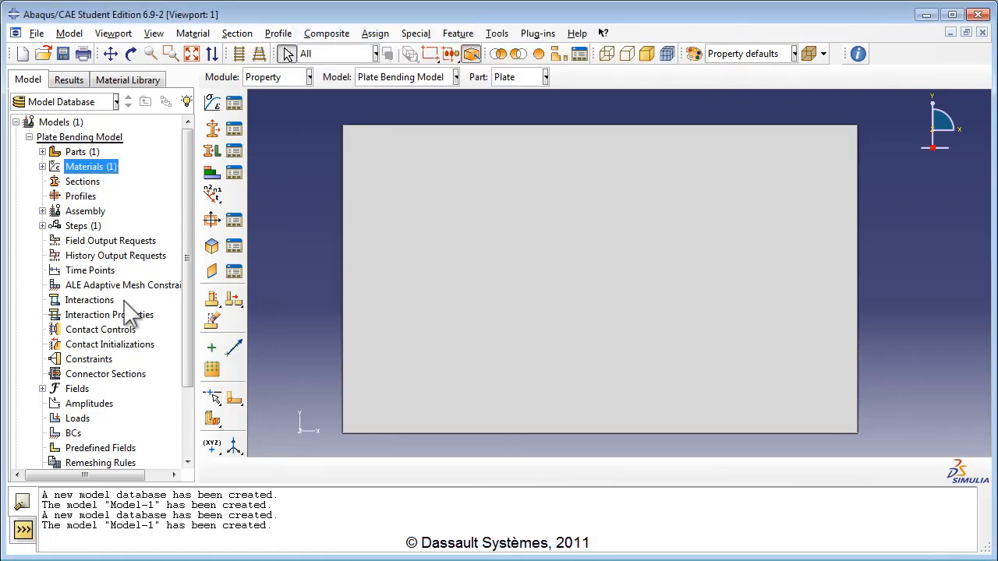
{"action": "double_click", "coordinate": [82, 182]}
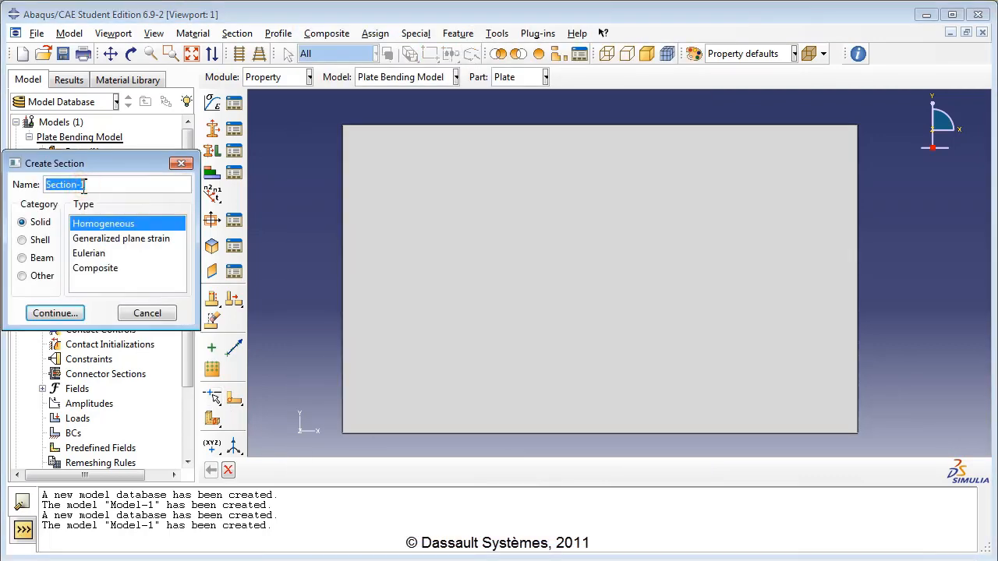
Step: Name the section 'Plate Section' and choose the Shell category
{"action": "type", "text": "Plate S"}
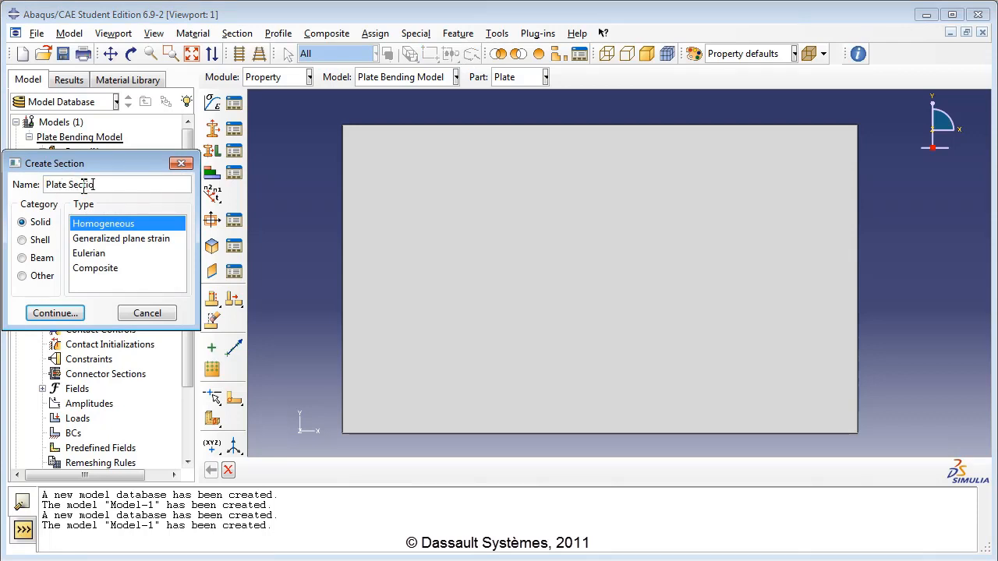
{"action": "left_click", "coordinate": [37, 243]}
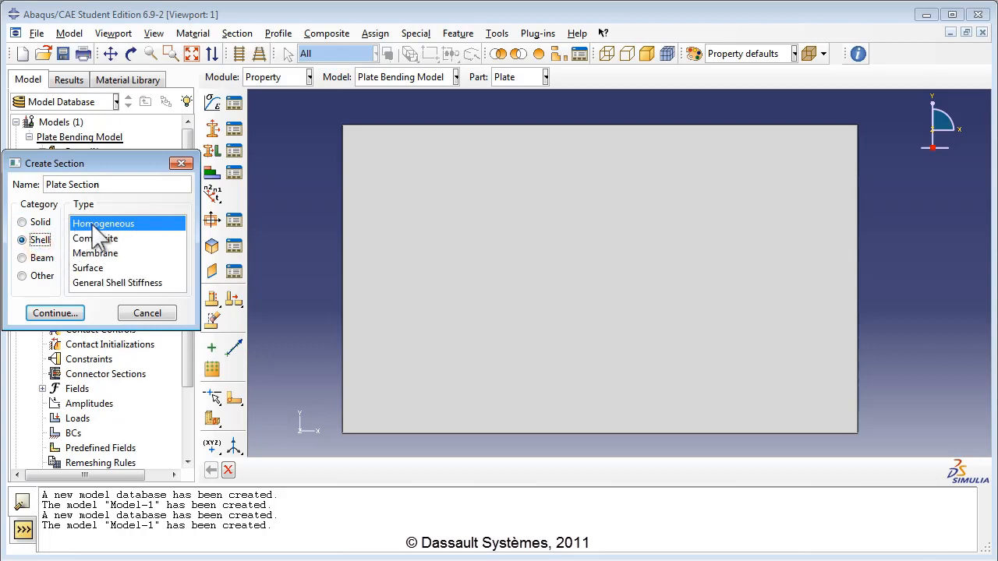
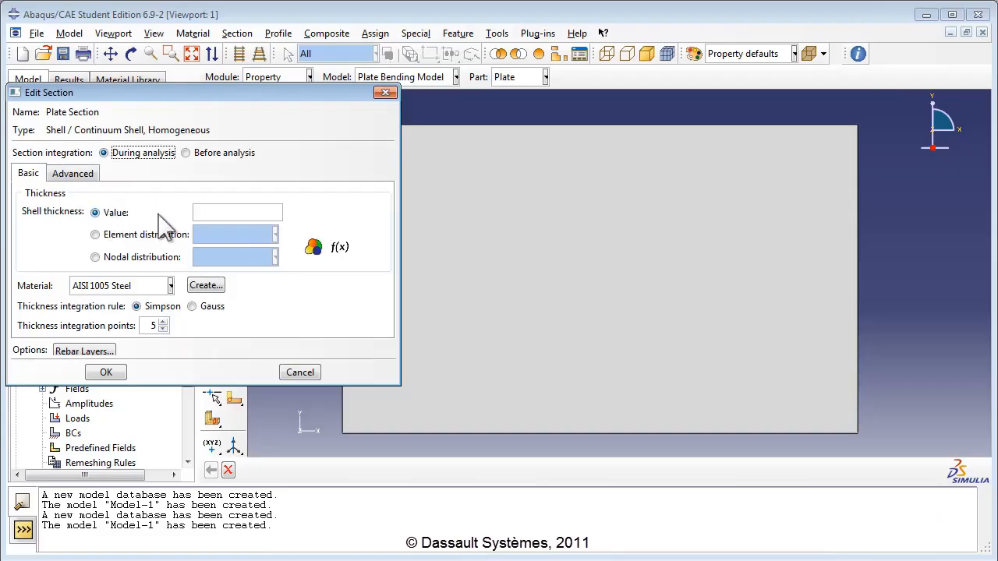
Step: Set Plate Section's shell thickness to 0.1 with AISI 1005 Steel and Simpson integration, then save
{"action": "left_click", "coordinate": [209, 211]}
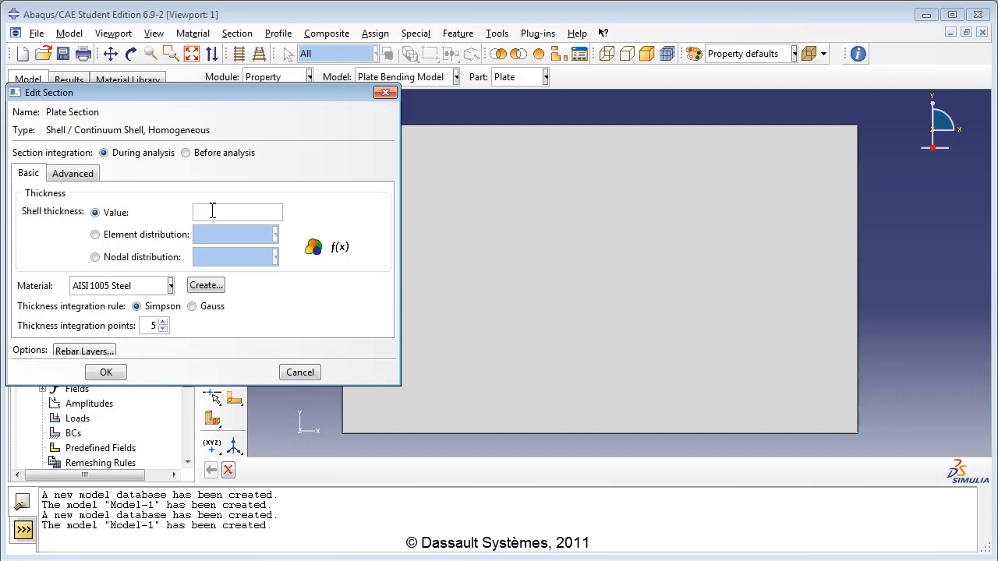
{"action": "type", "text": "0.1"}
{"action": "left_click", "coordinate": [136, 286]}
{"action": "left_click", "coordinate": [129, 304]}
{"action": "left_click", "coordinate": [138, 307]}
{"action": "left_click", "coordinate": [106, 372]}
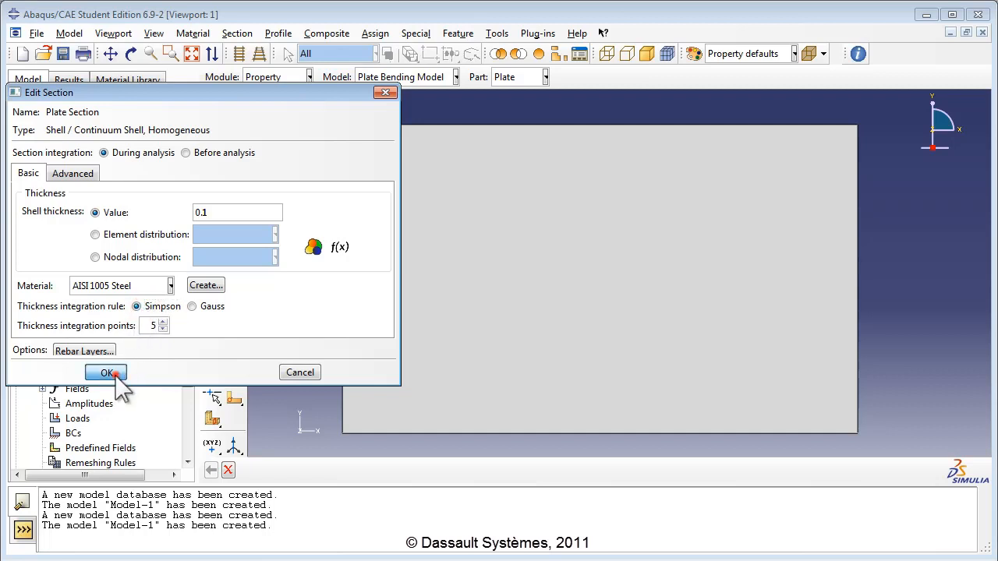
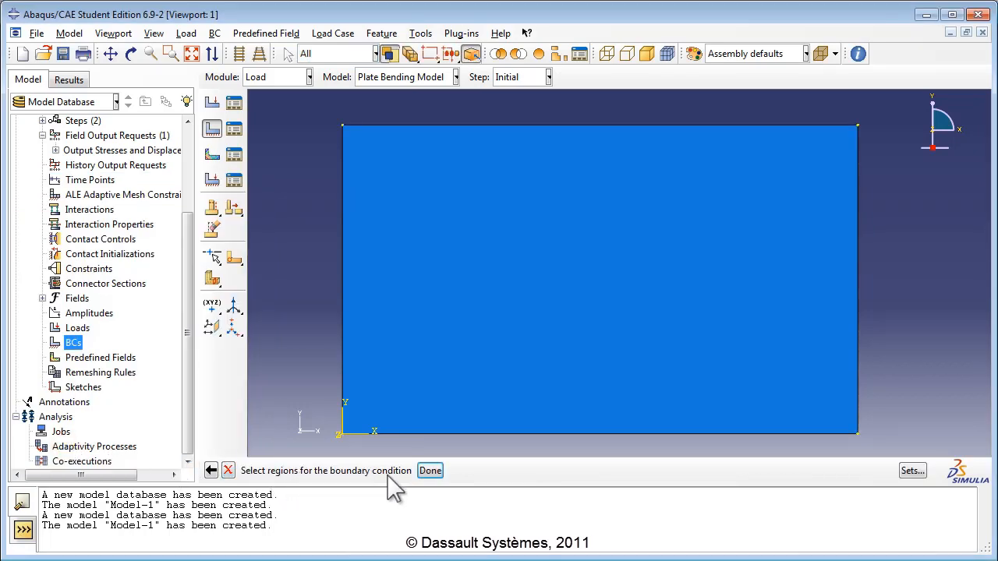
Step: Pick the plate's left edge for Fix Edge and constrain U1, U2, U3, UR1, UR2 and UR3
{"action": "left_click", "coordinate": [342, 342]}
{"action": "left_click", "coordinate": [431, 471]}
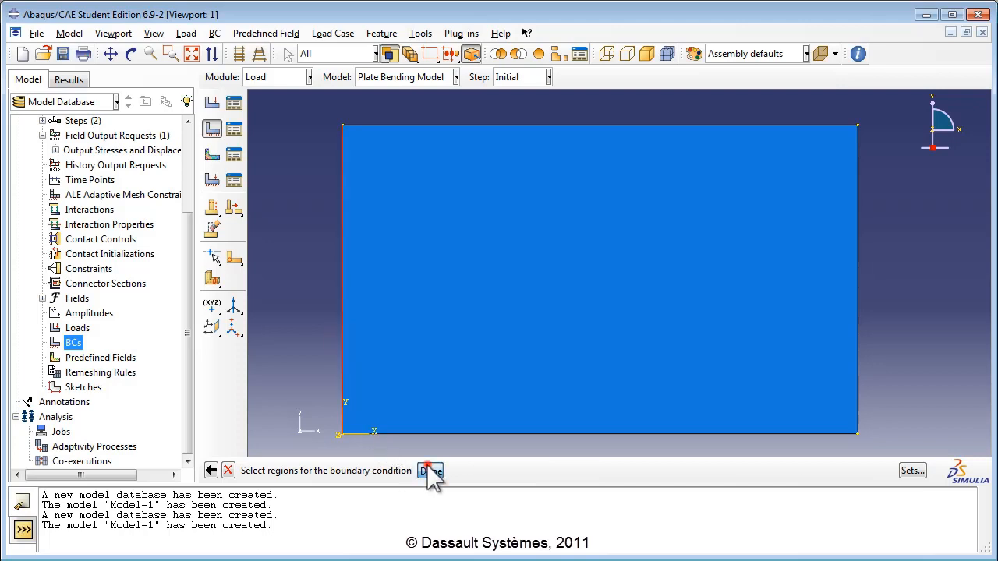
{"action": "left_click", "coordinate": [159, 330]}
{"action": "left_click", "coordinate": [159, 348]}
{"action": "left_click", "coordinate": [159, 365]}
{"action": "left_click", "coordinate": [159, 384]}
{"action": "left_click", "coordinate": [160, 401]}
{"action": "left_click", "coordinate": [159, 420]}
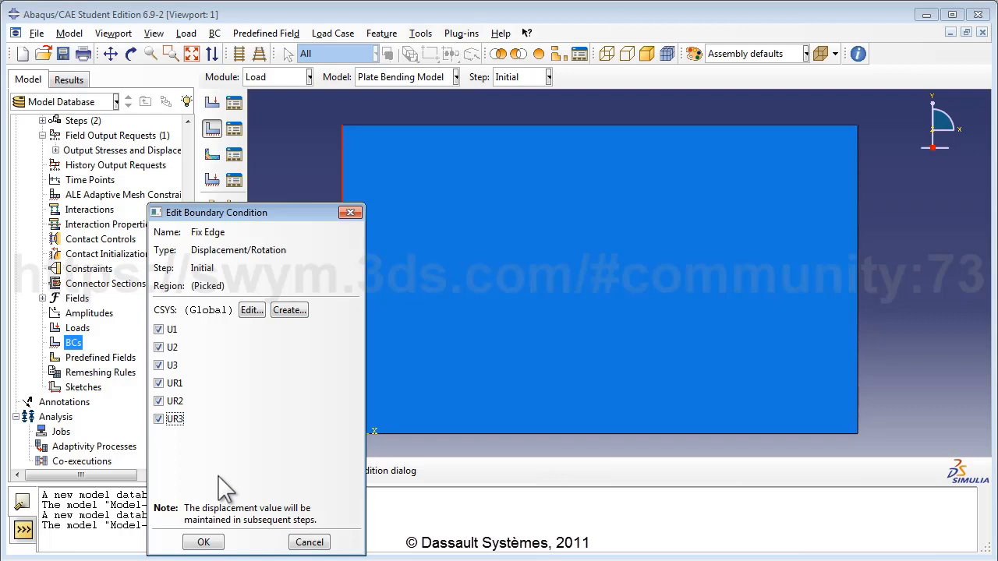
Step: Confirm the Fix Edge boundary condition and expand BCs to see its entry
{"action": "left_click", "coordinate": [204, 542]}
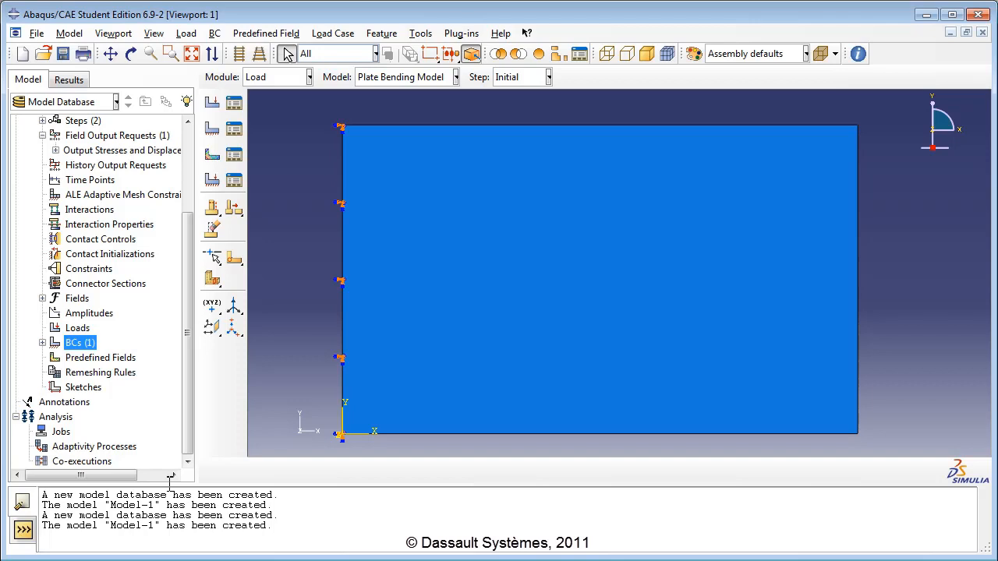
{"action": "left_click", "coordinate": [42, 342]}
Step: Open the Plate part and create left-edge datum points at (0, 2, 0) and (0, 1, 0)
{"action": "left_click", "coordinate": [43, 342]}
{"action": "scroll", "coordinate": [350, 362], "scroll_direction": "down", "scroll_amount": 1}
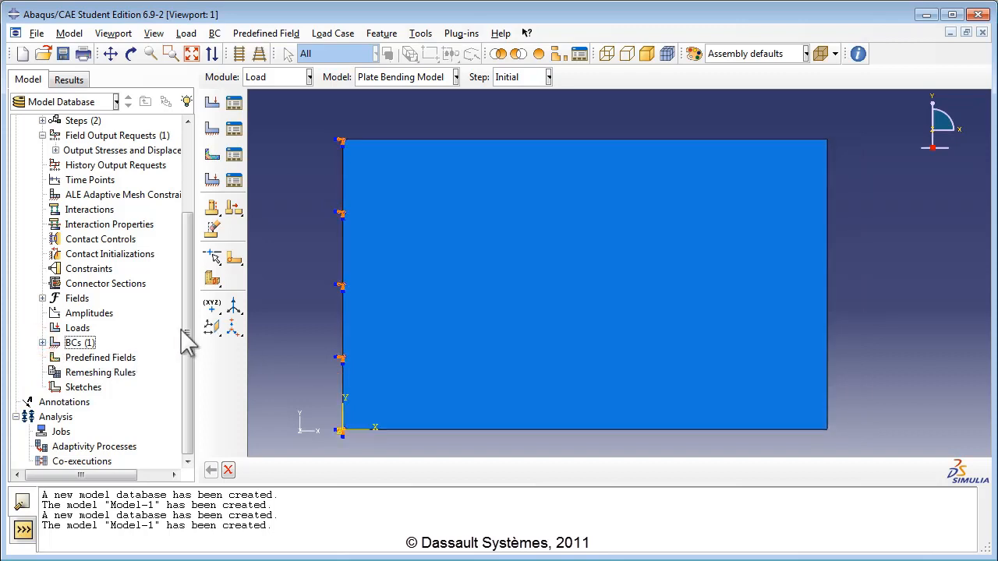
{"action": "scroll", "coordinate": [124, 335], "scroll_direction": "up", "scroll_amount": 3}
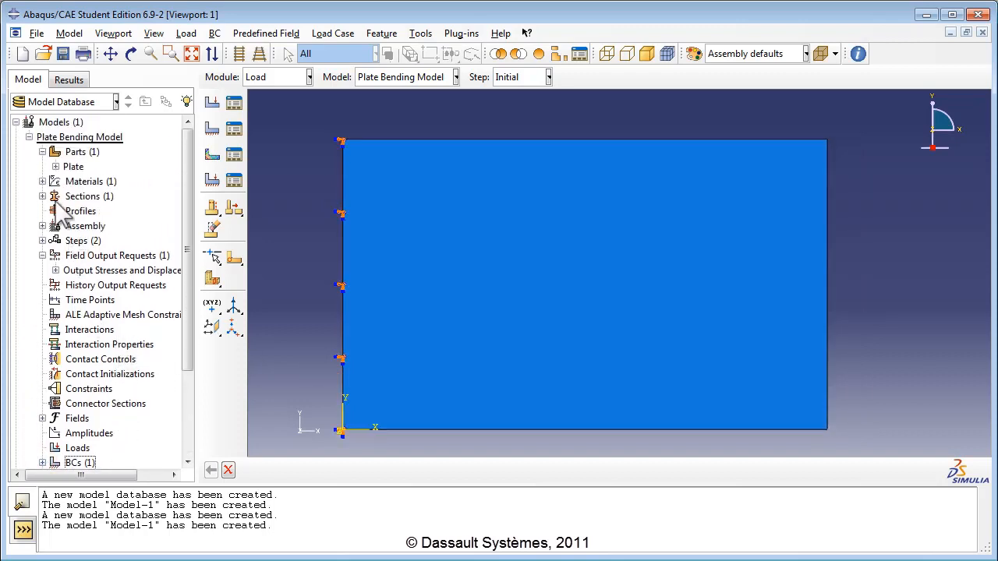
{"action": "double_click", "coordinate": [72, 167]}
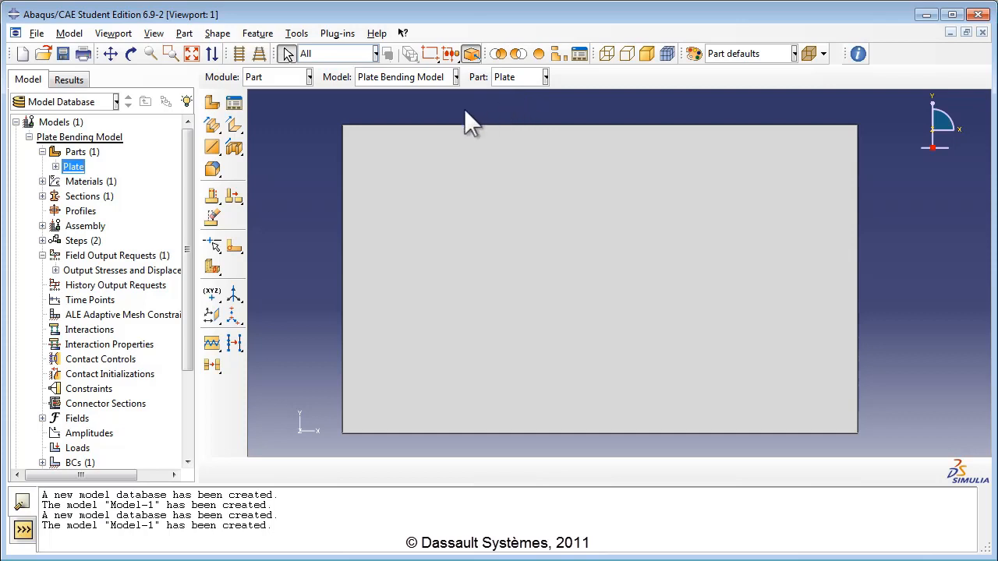
{"action": "left_click", "coordinate": [217, 304]}
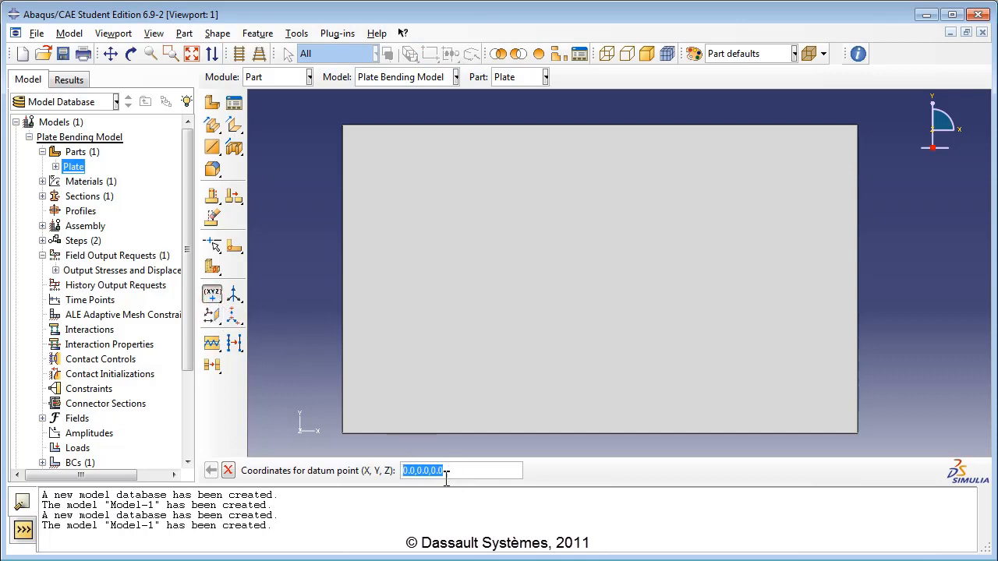
{"action": "left_click", "coordinate": [415, 470]}
{"action": "key", "text": "Delete"}
{"action": "type", "text": "2"}
{"action": "key", "text": "Return"}
{"action": "left_click", "coordinate": [417, 471]}
{"action": "double_click", "coordinate": [419, 471]}
{"action": "type", "text": "1"}
{"action": "left_click", "coordinate": [461, 471]}
{"action": "key", "text": "Return"}
Step: Create right-edge datum points at (5, 2, 0) and (5, 1, 0)
{"action": "left_click_drag", "start_coordinate": [415, 470], "coordinate": [421, 470]}
{"action": "type", "text": "2"}
{"action": "left_click_drag", "start_coordinate": [408, 470], "coordinate": [398, 473]}
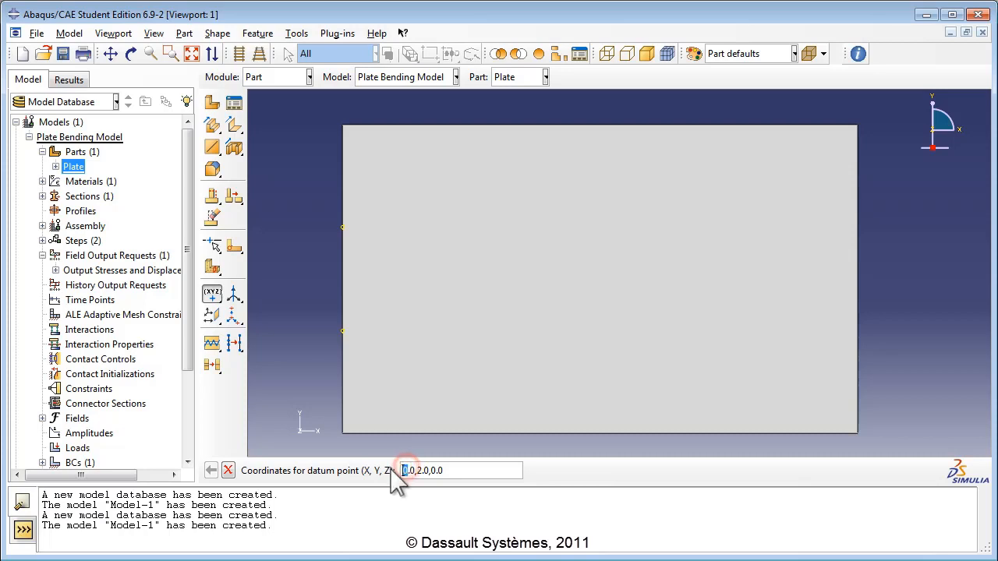
{"action": "type", "text": "5"}
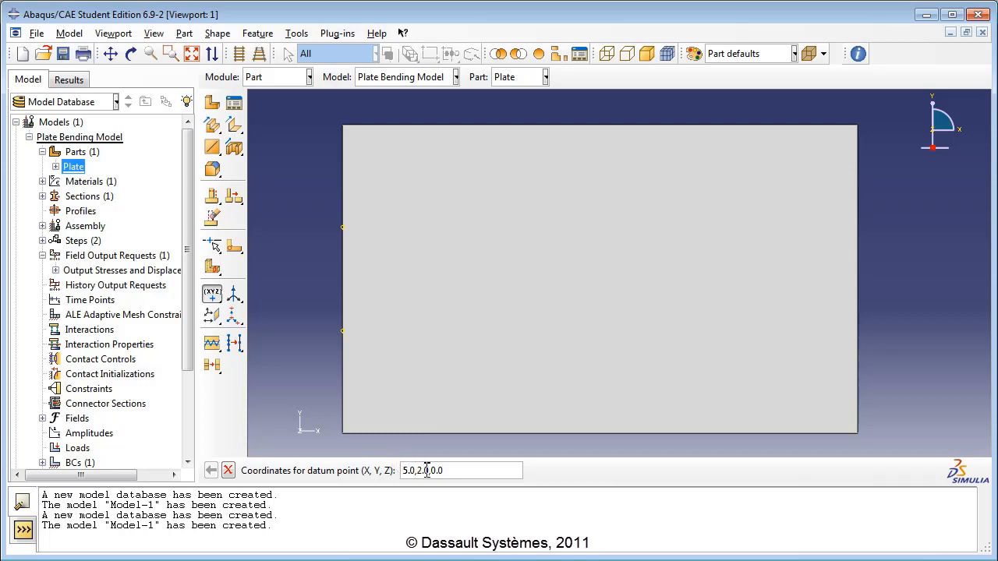
{"action": "key", "text": "Return"}
{"action": "left_click_drag", "start_coordinate": [409, 472], "coordinate": [417, 472]}
{"action": "type", "text": "5.0,1"}
{"action": "left_click", "coordinate": [467, 471]}
{"action": "key", "text": "Return"}
{"action": "left_click", "coordinate": [236, 248]}
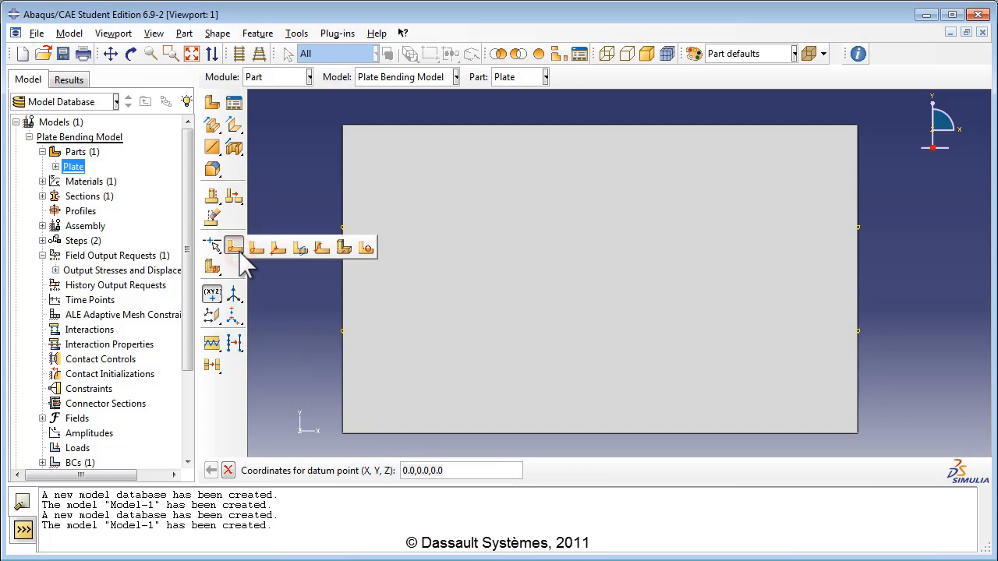
Step: Partition the plate face along a line joining the upper datum points at Y=2
{"action": "left_click", "coordinate": [285, 249]}
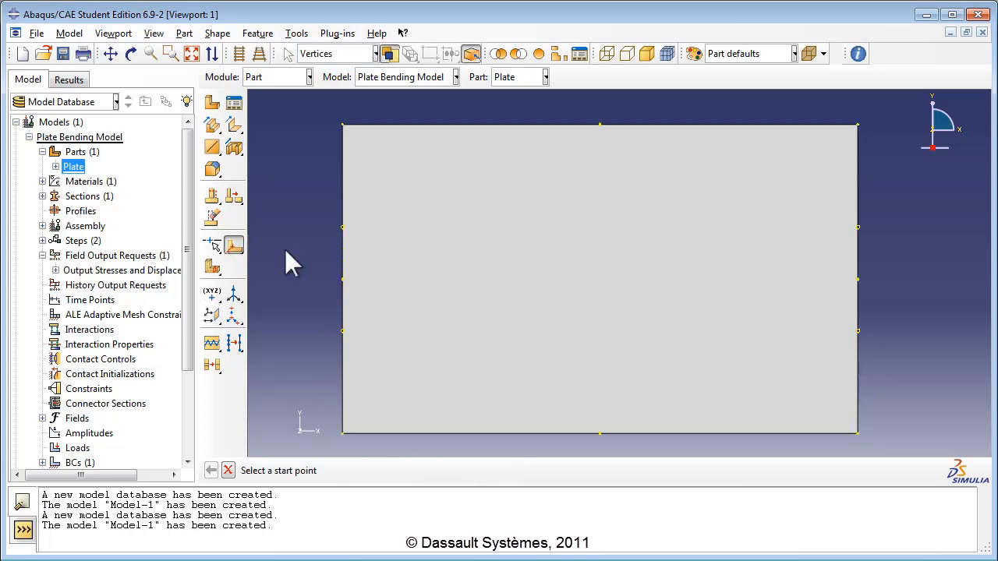
{"action": "left_click", "coordinate": [343, 227]}
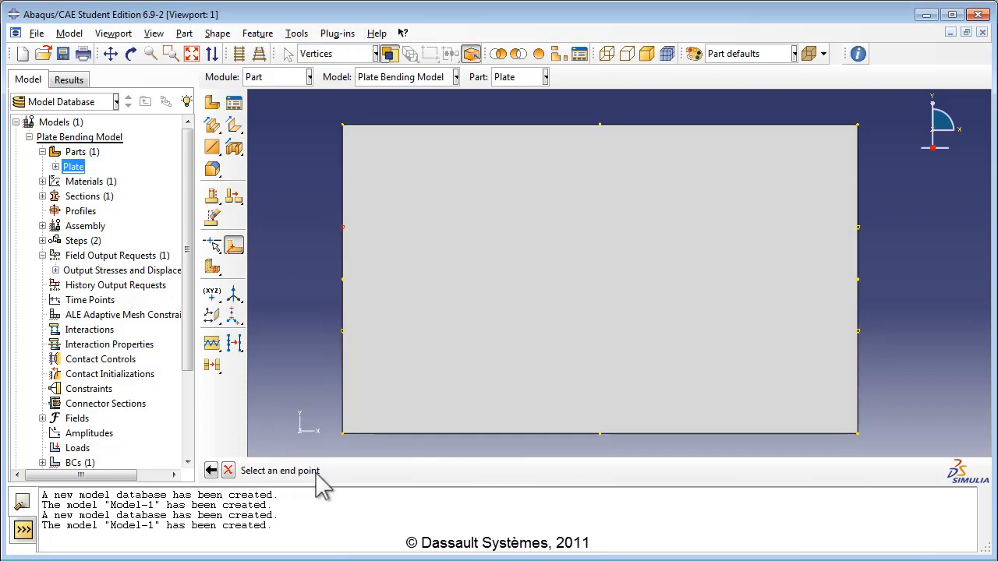
{"action": "left_click", "coordinate": [858, 228]}
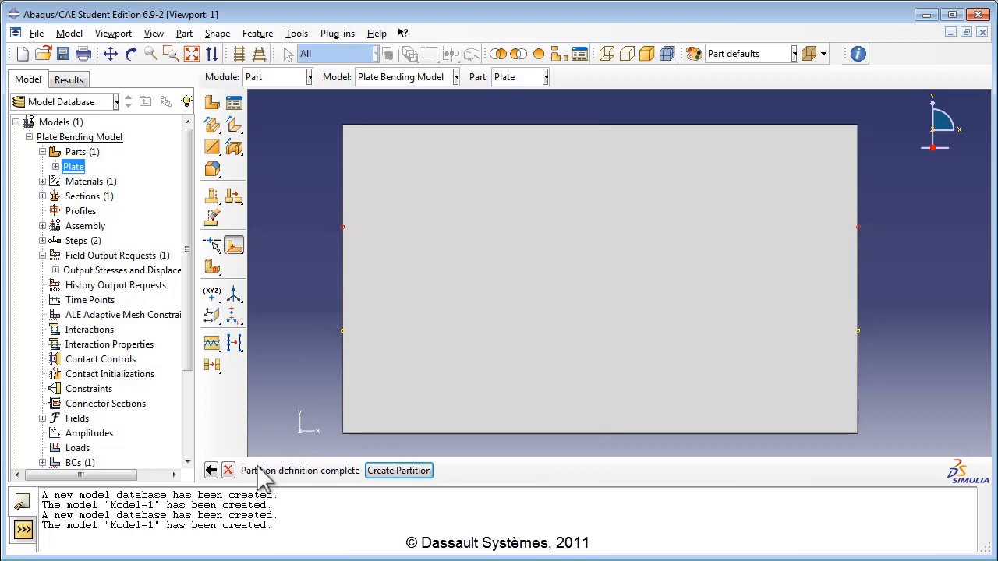
{"action": "left_click", "coordinate": [403, 473]}
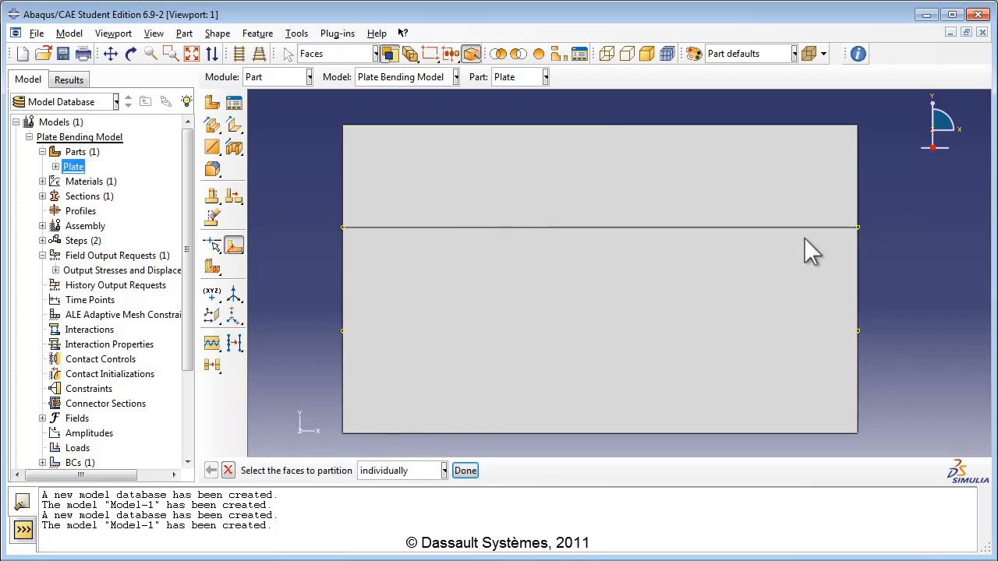
Step: Split the lower face with a second partition line through the Y=1 datum points
{"action": "left_click", "coordinate": [486, 322]}
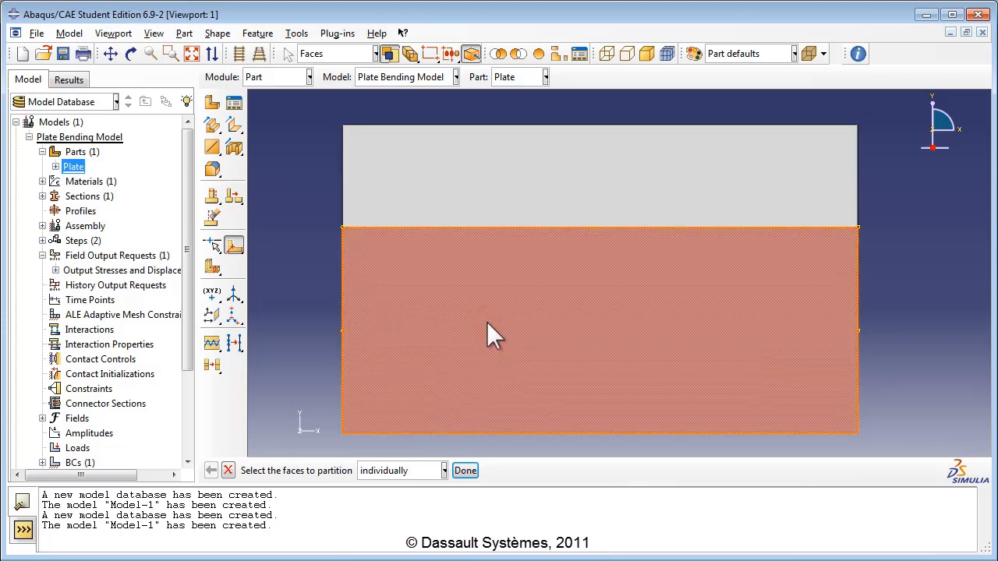
{"action": "left_click", "coordinate": [465, 471]}
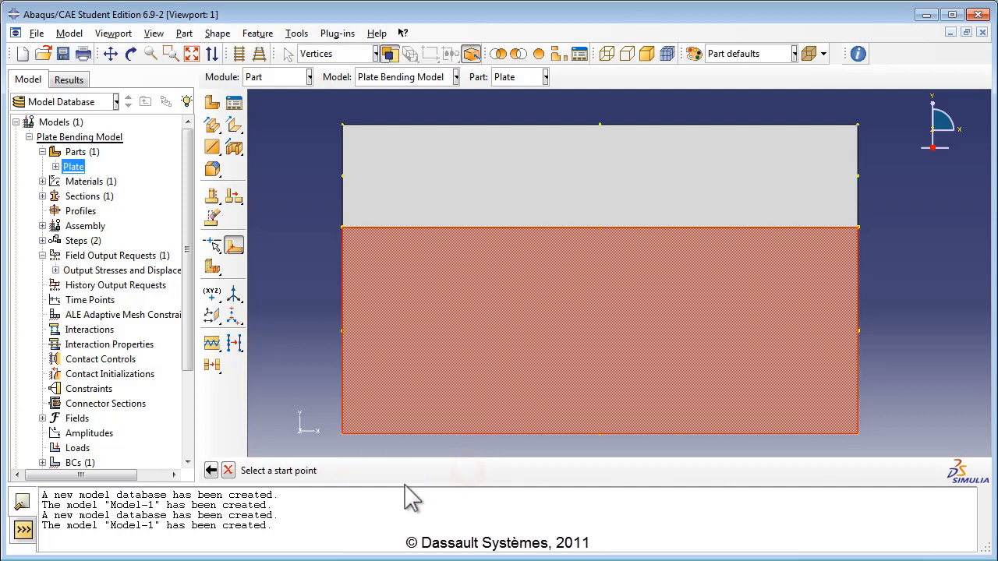
{"action": "left_click", "coordinate": [343, 331]}
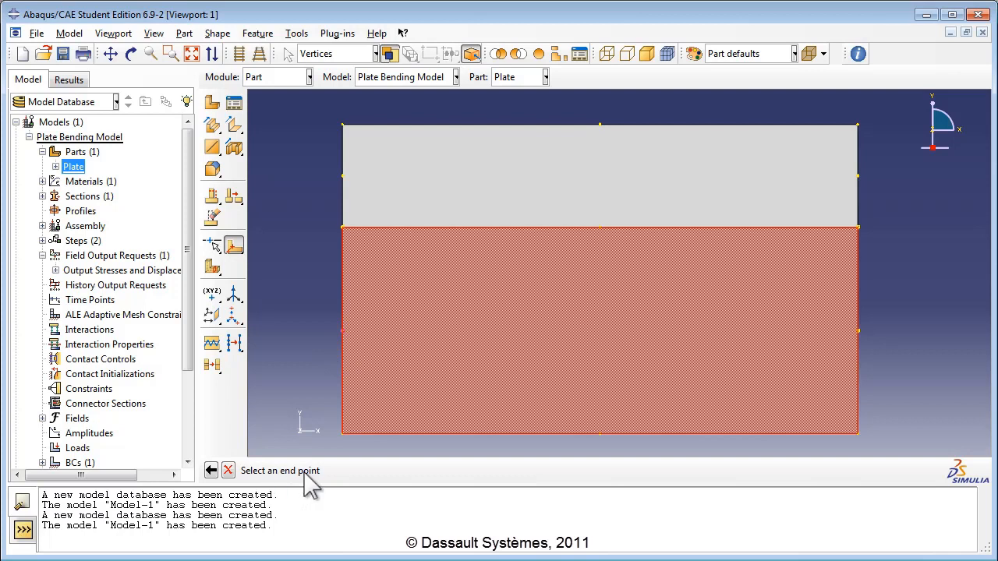
{"action": "left_click", "coordinate": [856, 330]}
{"action": "left_click", "coordinate": [381, 471]}
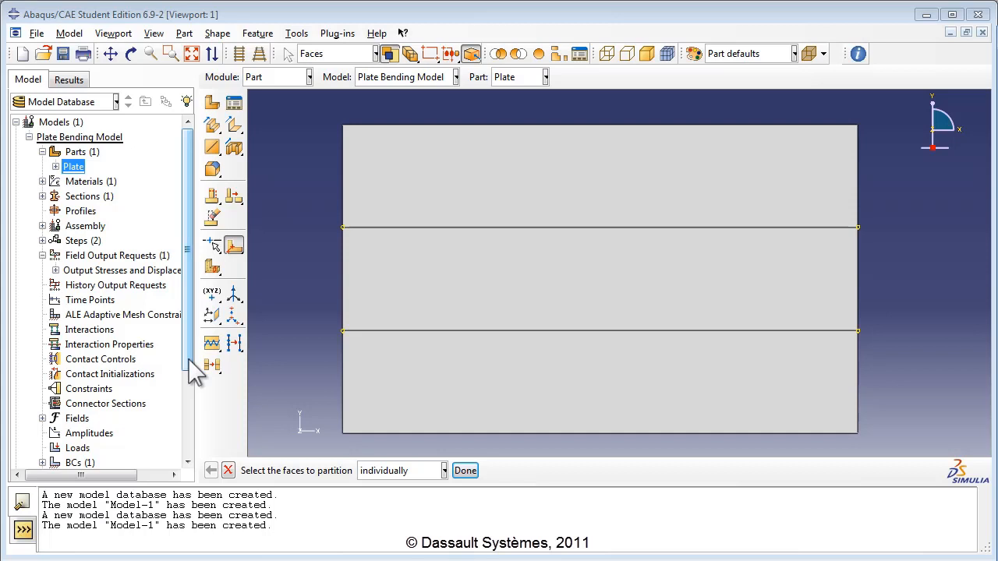
{"action": "left_click_drag", "start_coordinate": [188, 374], "coordinate": [187, 412]}
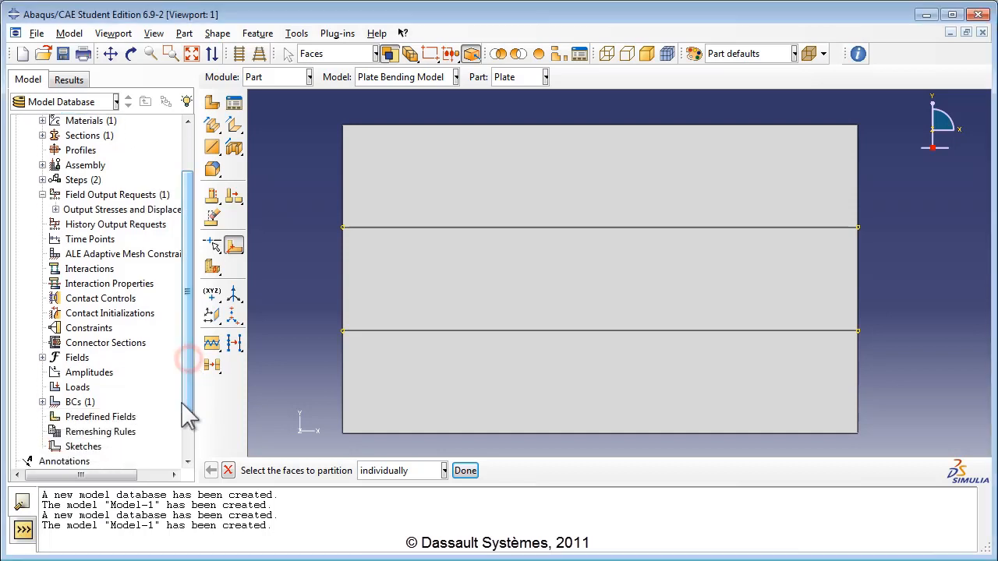
Step: Create a 'Concentrated forces' load in Load Step with CF3 = -7000 on both right-edge points
{"action": "left_click", "coordinate": [78, 388]}
{"action": "double_click", "coordinate": [79, 389]}
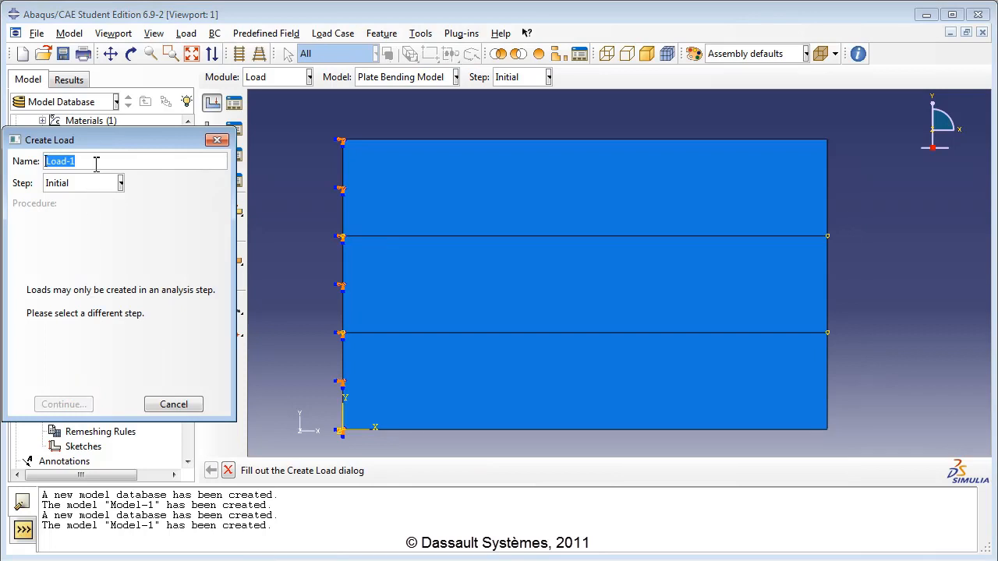
{"action": "type", "text": "Concentrated forces"}
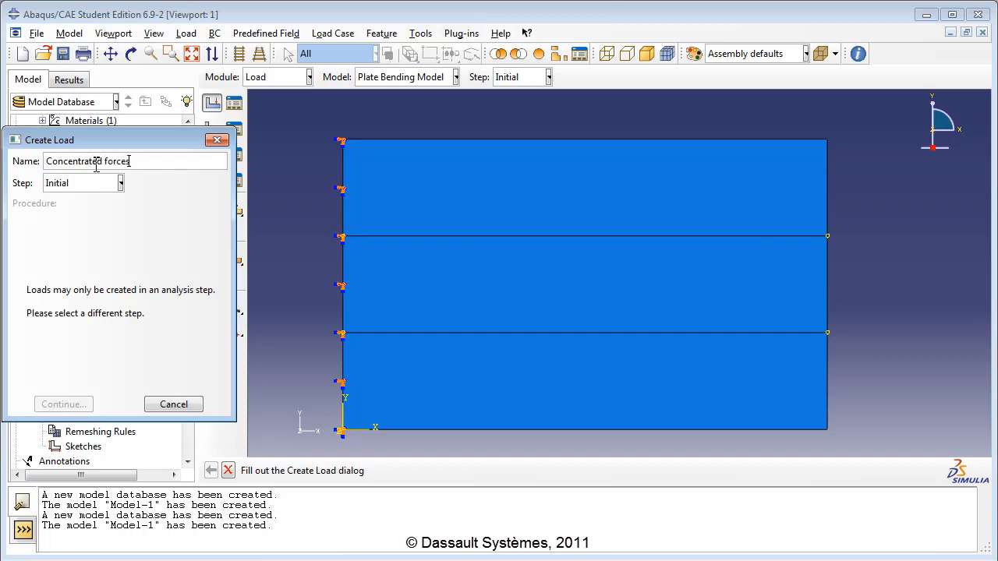
{"action": "left_click", "coordinate": [78, 184]}
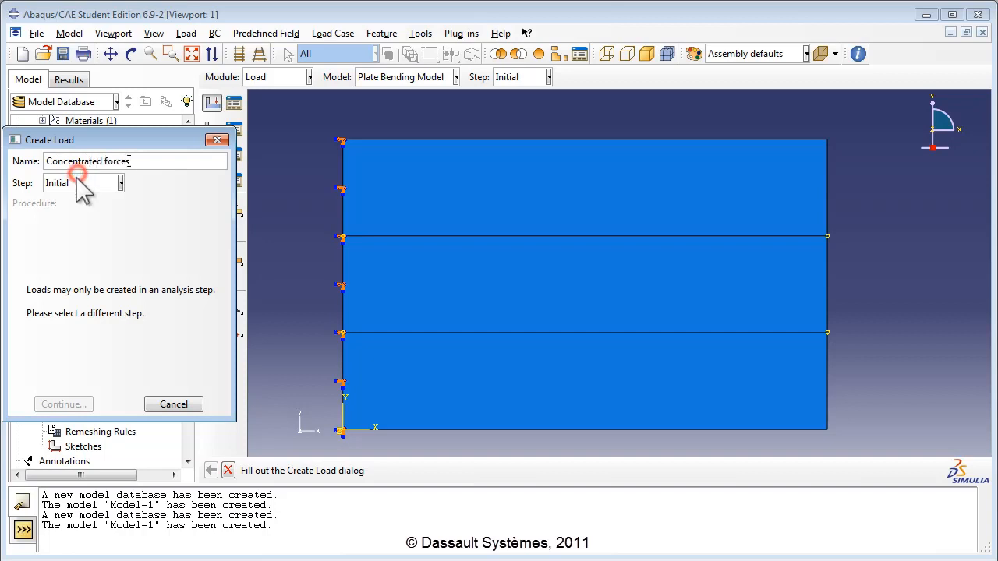
{"action": "left_click", "coordinate": [74, 218]}
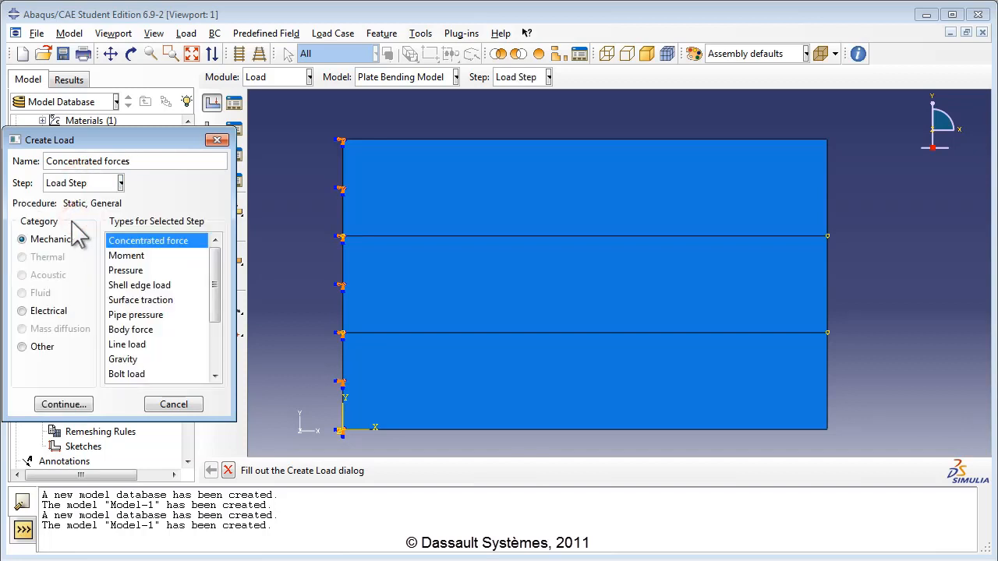
{"action": "left_click", "coordinate": [54, 239]}
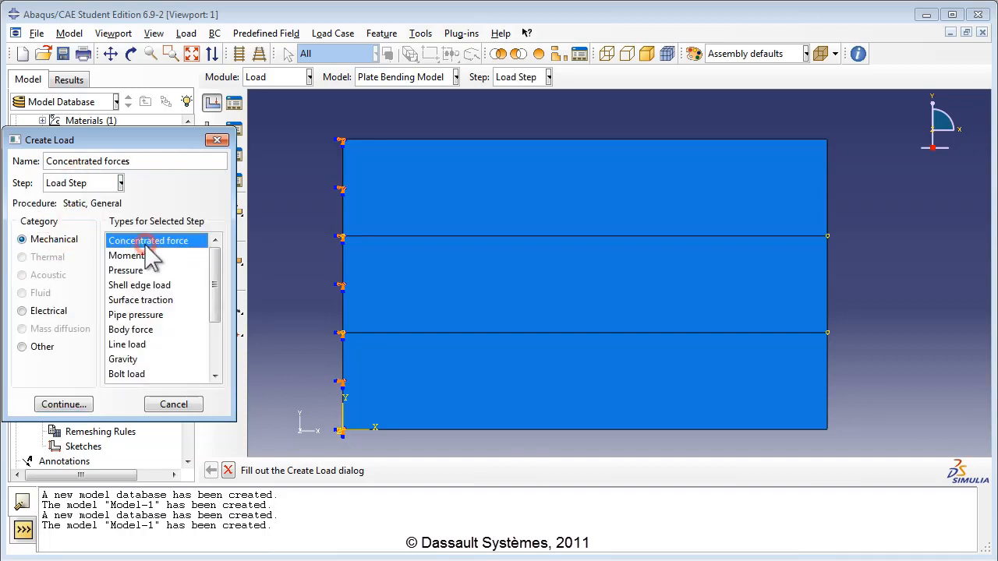
{"action": "left_click", "coordinate": [60, 405]}
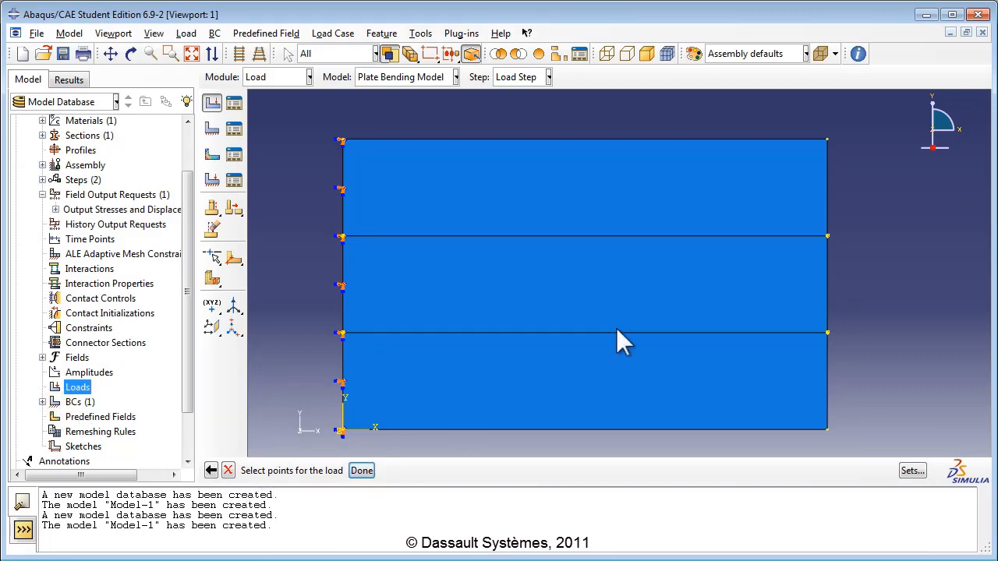
{"action": "left_click", "coordinate": [827, 236]}
{"action": "left_click", "coordinate": [827, 334]}
{"action": "left_click", "coordinate": [360, 471]}
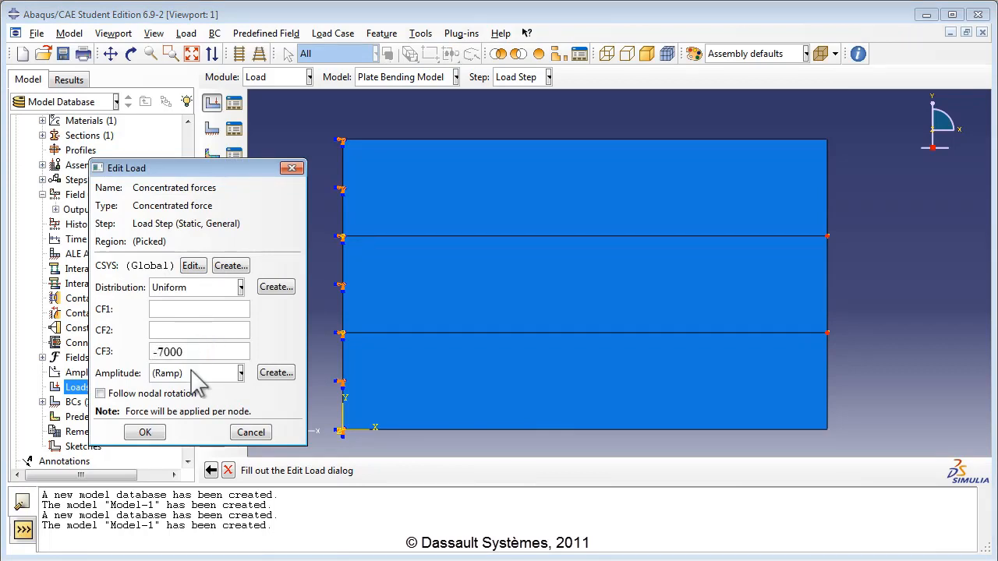
{"action": "left_click", "coordinate": [158, 437]}
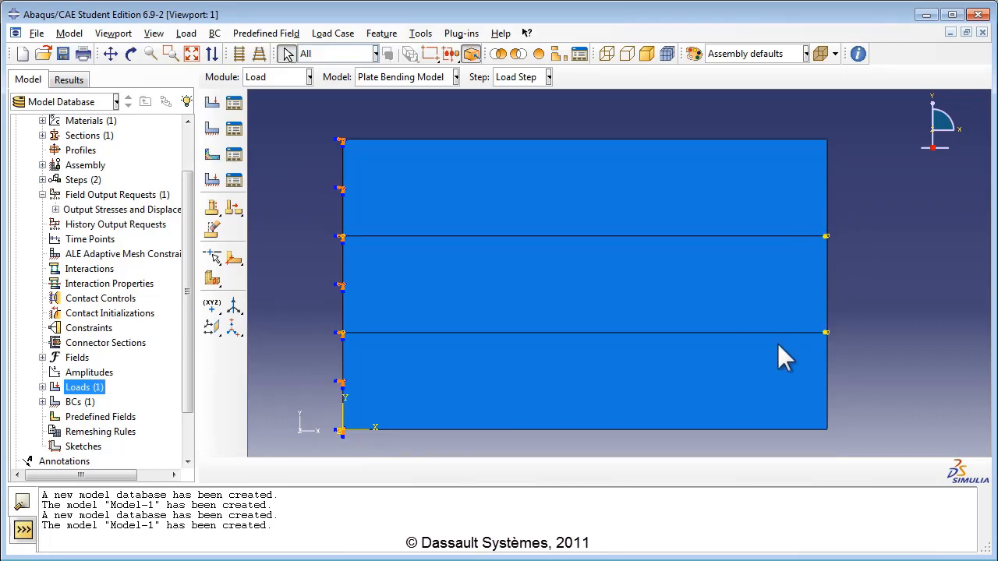
{"action": "left_click", "coordinate": [130, 53]}
{"action": "left_click_drag", "start_coordinate": [667, 347], "coordinate": [595, 274]}
{"action": "left_click", "coordinate": [131, 55]}
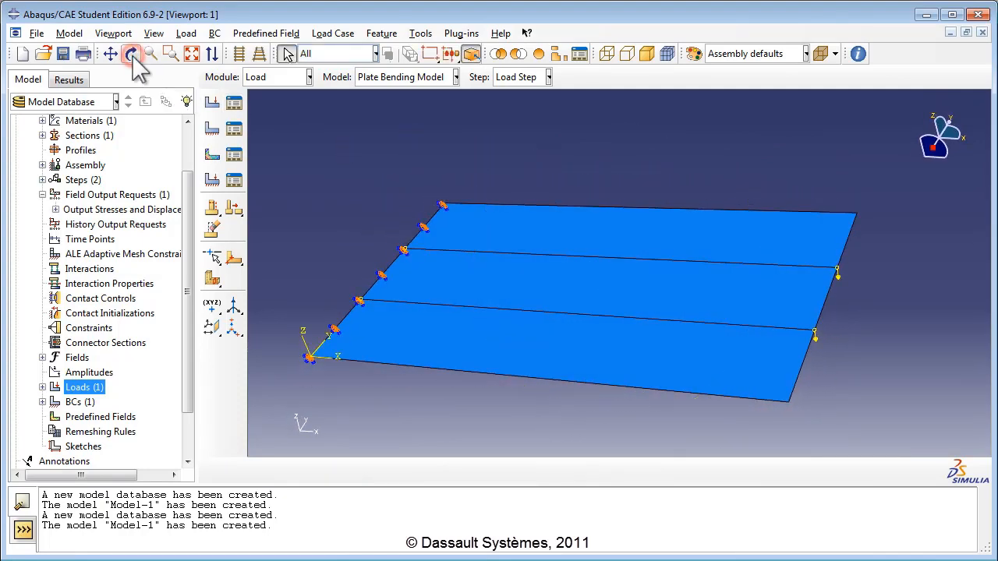
{"action": "left_click_drag", "start_coordinate": [186, 228], "coordinate": [186, 187]}
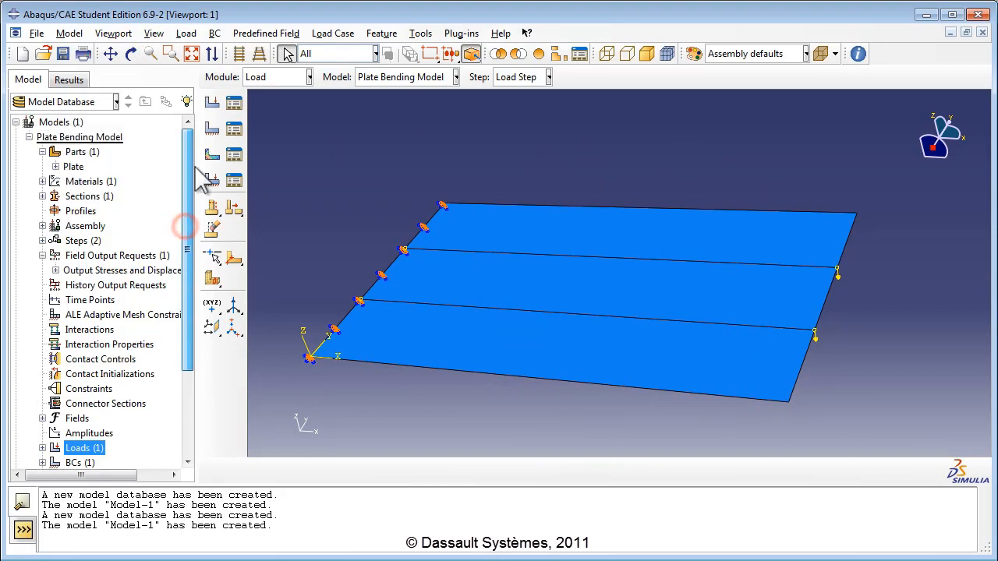
{"action": "left_click", "coordinate": [54, 169]}
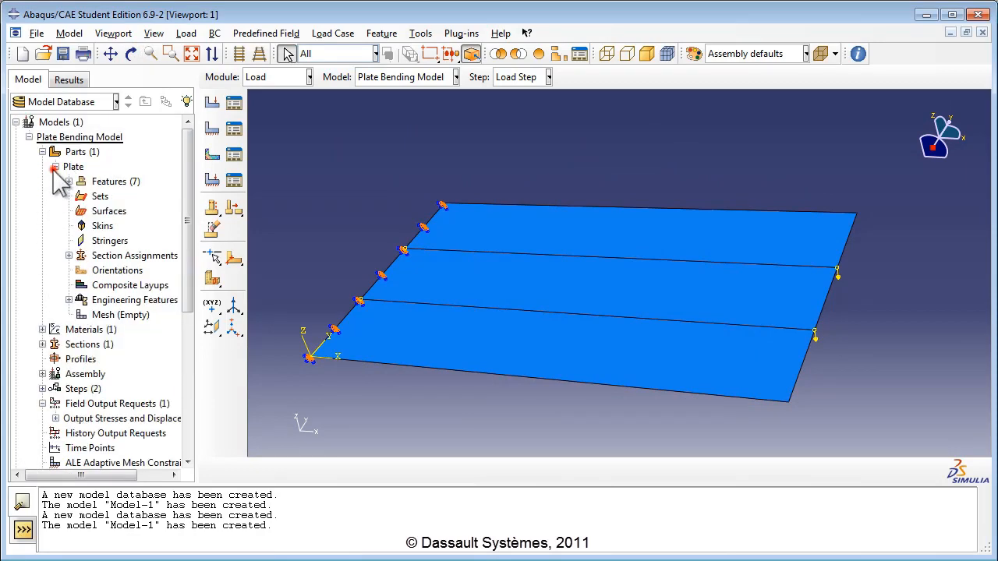
{"action": "double_click", "coordinate": [125, 316]}
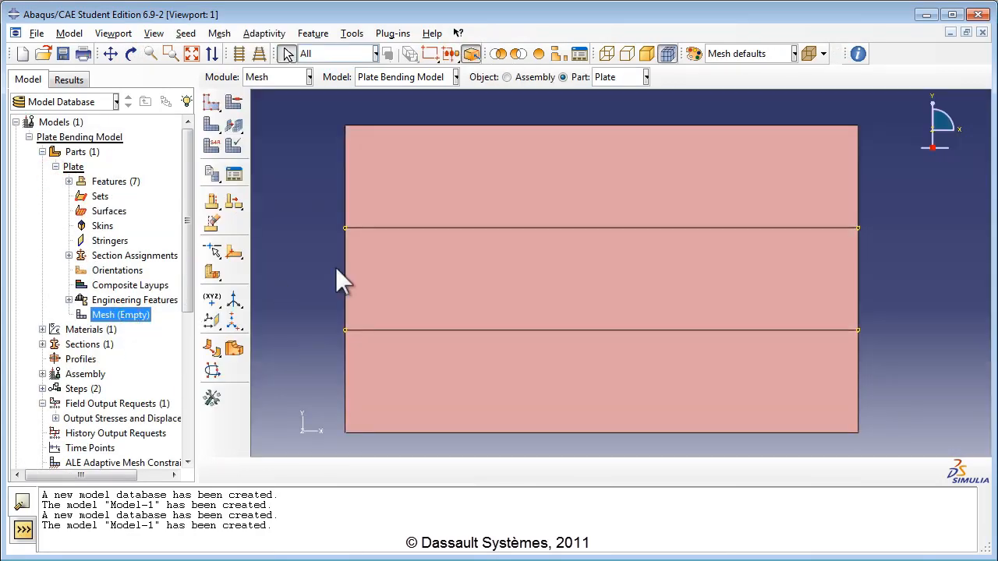
Step: Assign standard quadratic S8R shell elements to the whole plate
{"action": "left_click", "coordinate": [220, 34]}
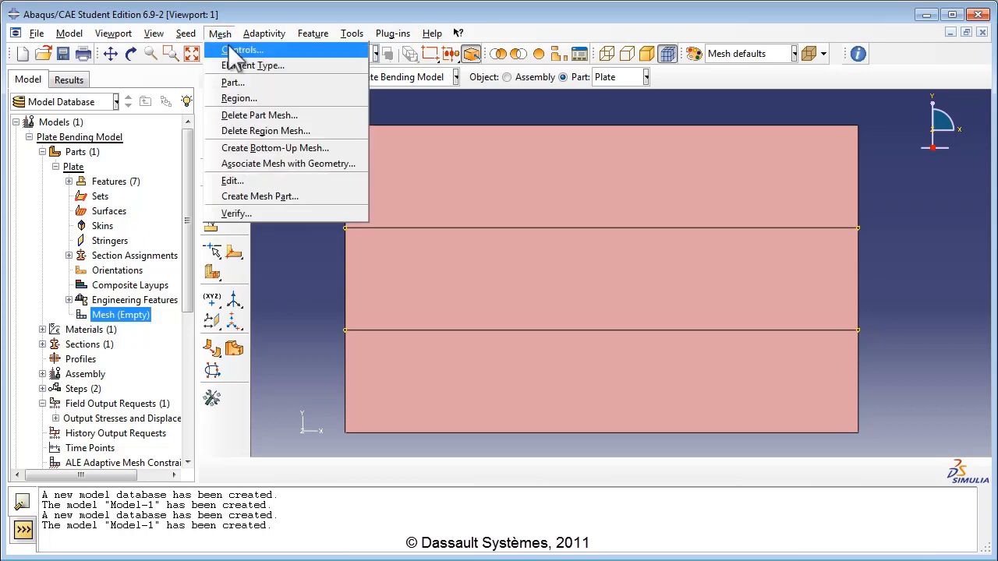
{"action": "left_click", "coordinate": [239, 70]}
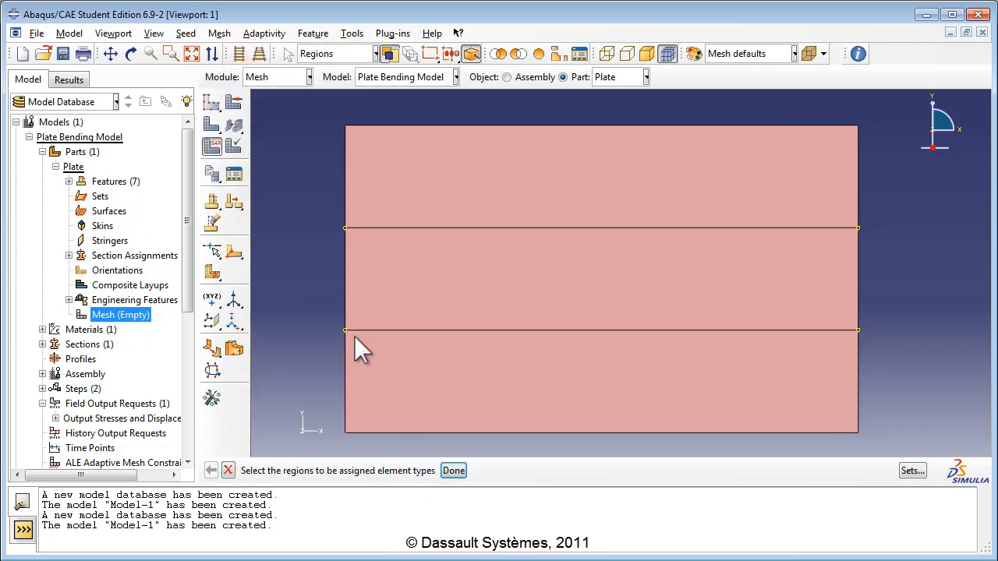
{"action": "left_click_drag", "start_coordinate": [295, 107], "coordinate": [885, 442]}
{"action": "left_click", "coordinate": [453, 470]}
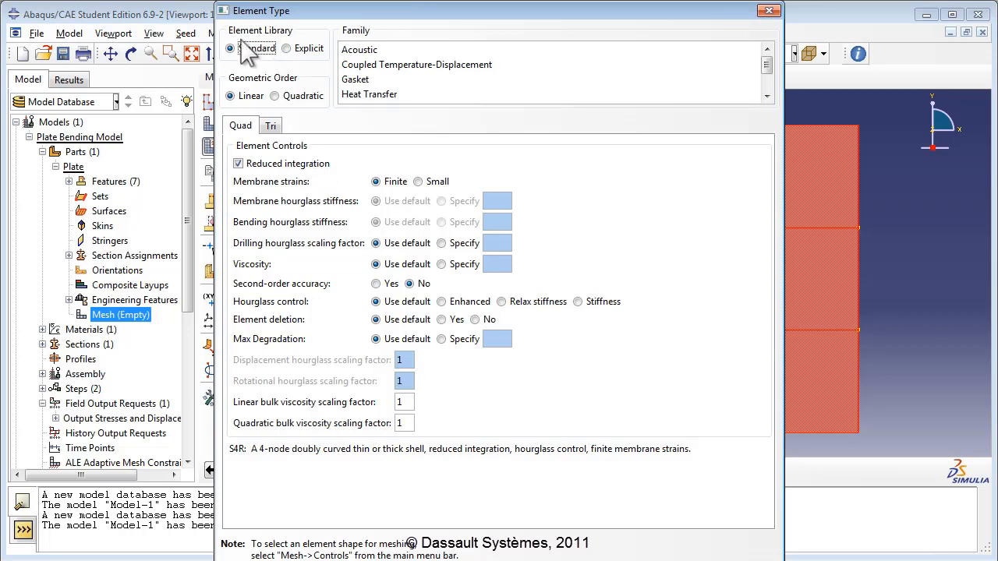
{"action": "left_click", "coordinate": [276, 96]}
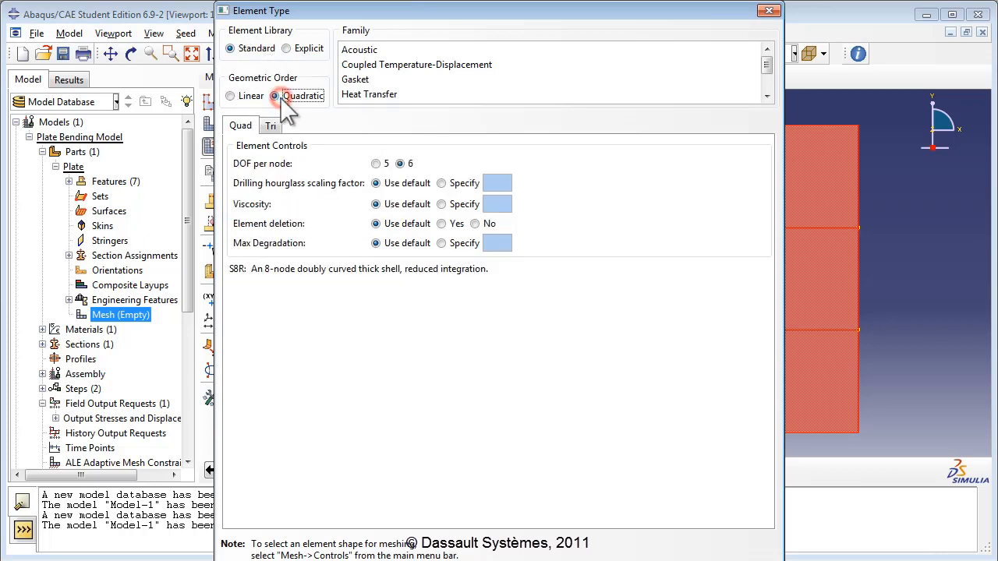
{"action": "left_click", "coordinate": [767, 96]}
{"action": "left_click", "coordinate": [752, 96]}
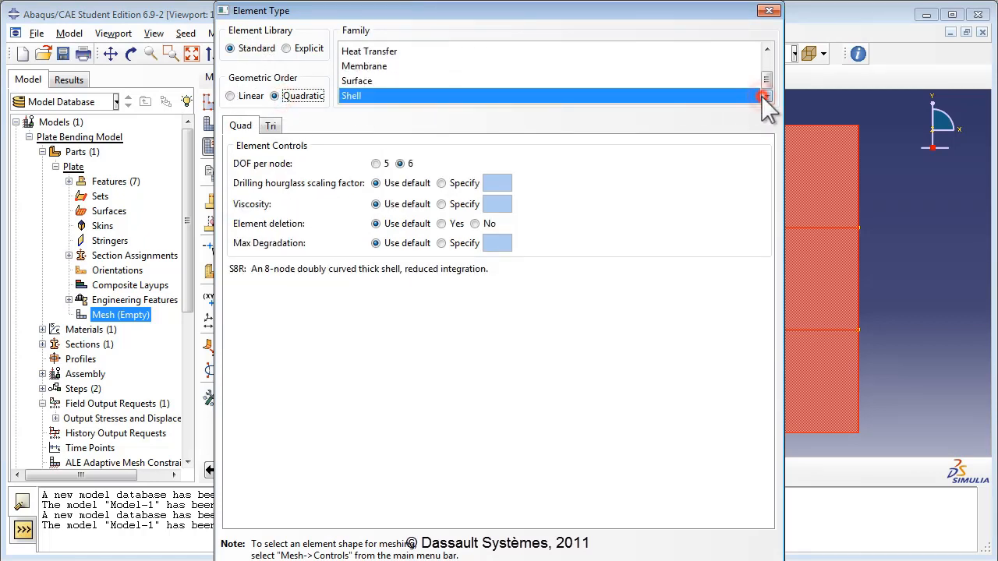
{"action": "left_click", "coordinate": [368, 97]}
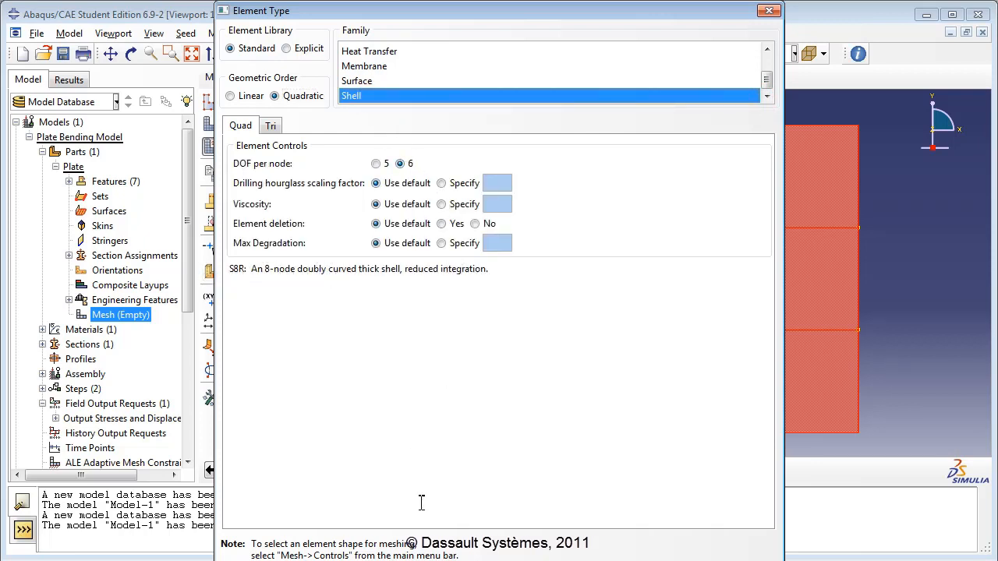
{"action": "key", "text": "Return"}
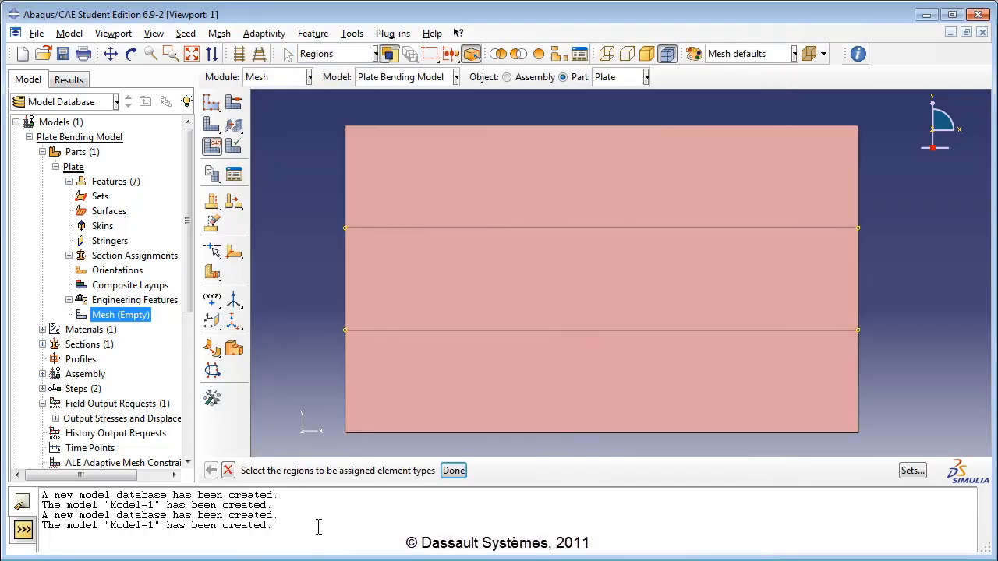
Step: Seed the six short side edges with 3 elements each
{"action": "left_click", "coordinate": [195, 33]}
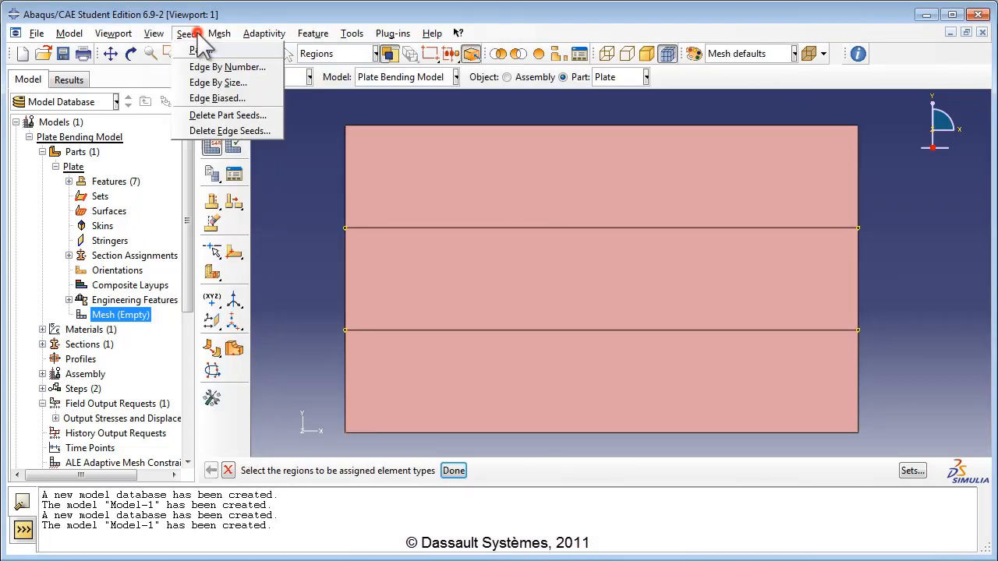
{"action": "left_click", "coordinate": [206, 67]}
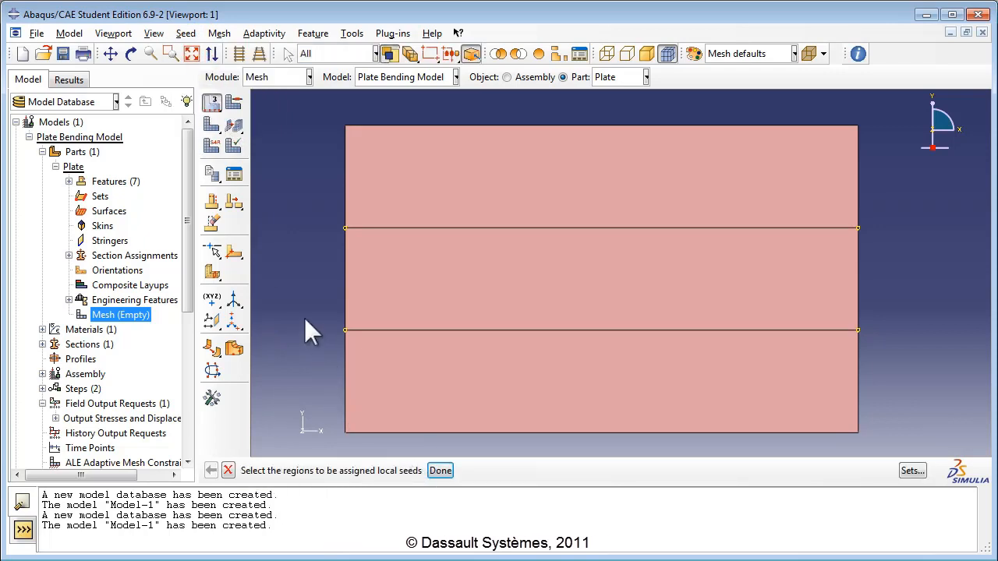
{"action": "left_click", "coordinate": [344, 175]}
{"action": "left_click", "coordinate": [344, 264], "text": "shift"}
{"action": "left_click", "coordinate": [345, 368], "text": "shift"}
{"action": "left_click", "coordinate": [858, 184], "text": "shift"}
{"action": "left_click", "coordinate": [857, 276], "text": "shift"}
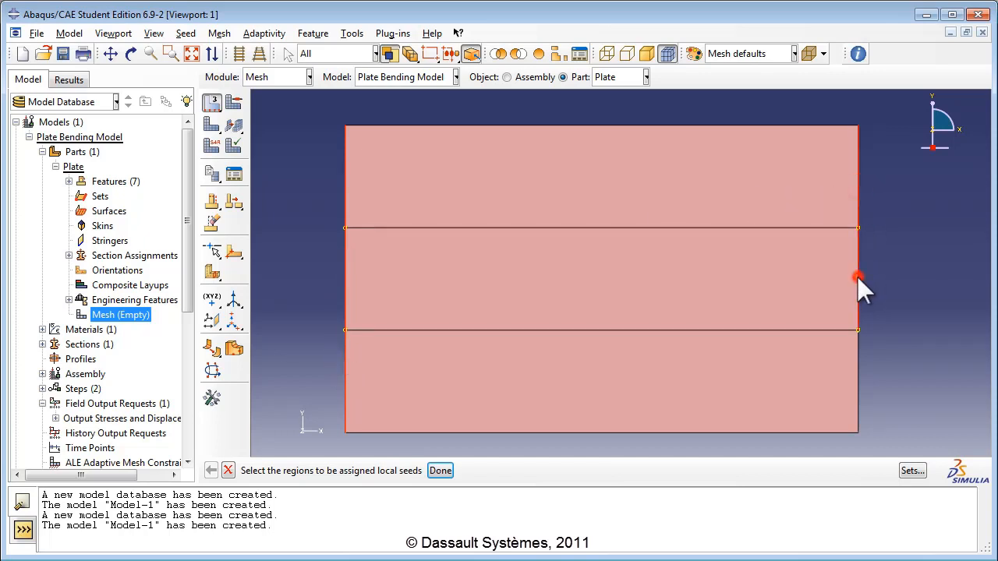
{"action": "left_click", "coordinate": [859, 371], "text": "shift"}
{"action": "left_click", "coordinate": [440, 471]}
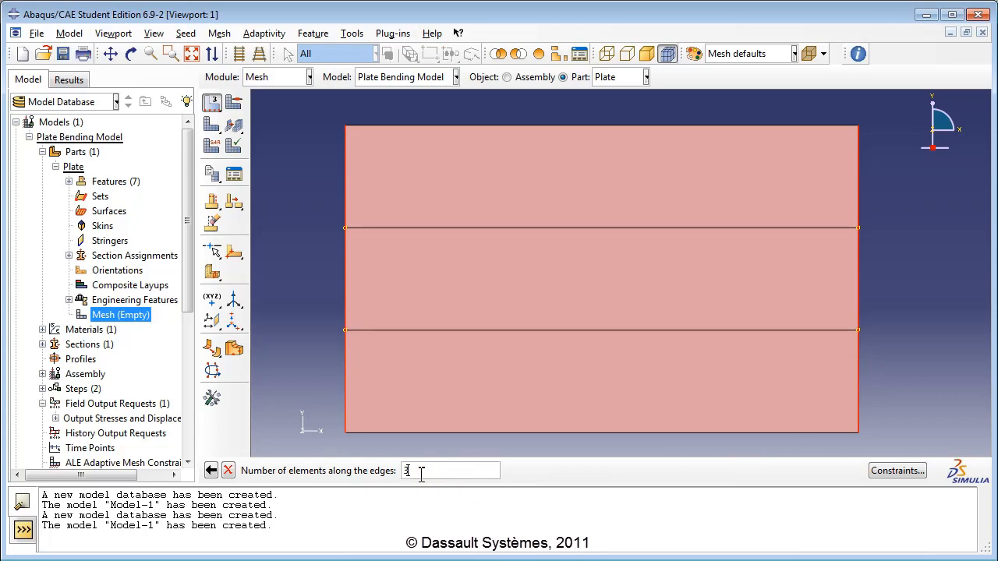
{"action": "key", "text": "Return"}
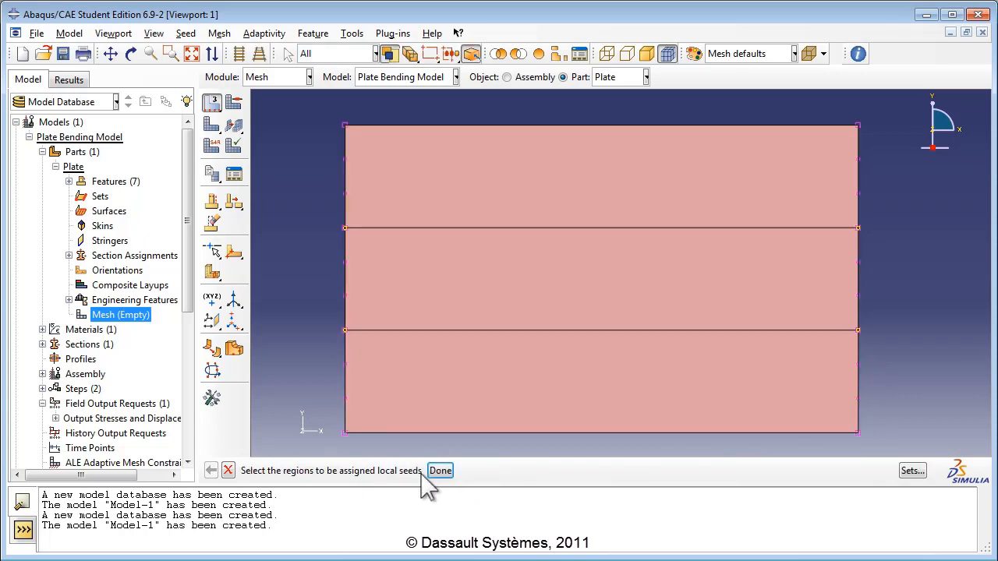
Step: Seed the four long horizontal edges with 10 elements each
{"action": "left_click", "coordinate": [518, 124]}
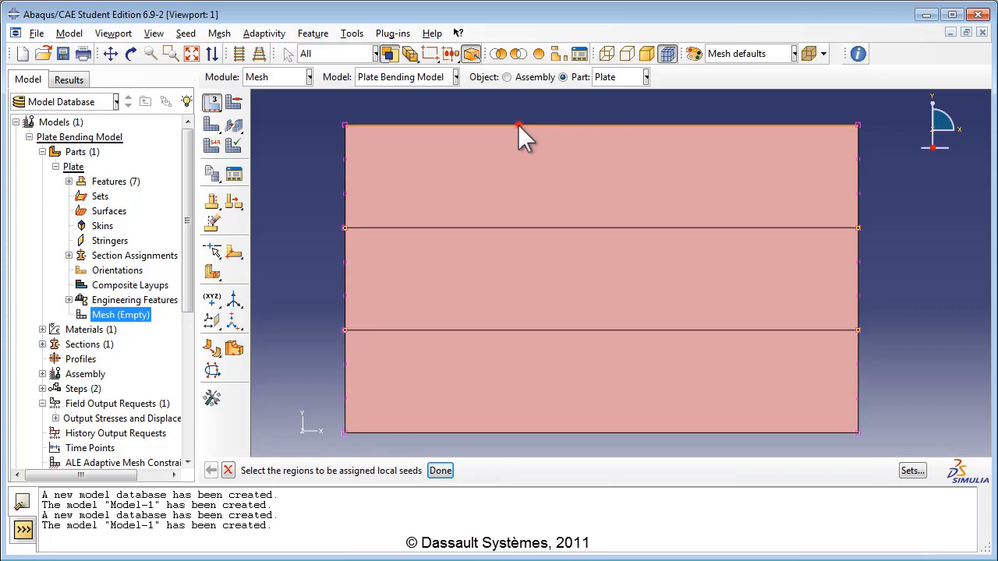
{"action": "left_click", "coordinate": [501, 227]}
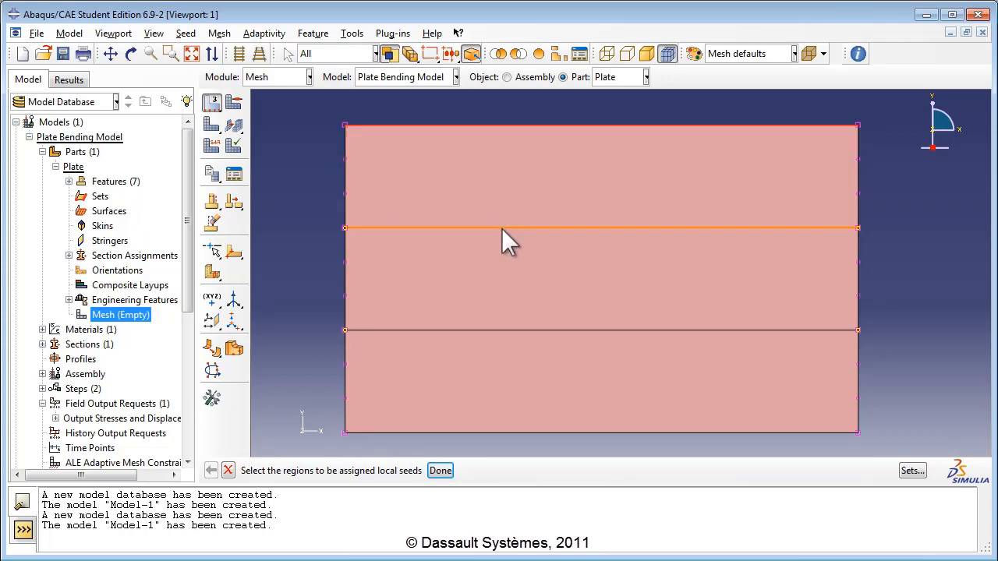
{"action": "left_click", "coordinate": [511, 331], "text": "shift"}
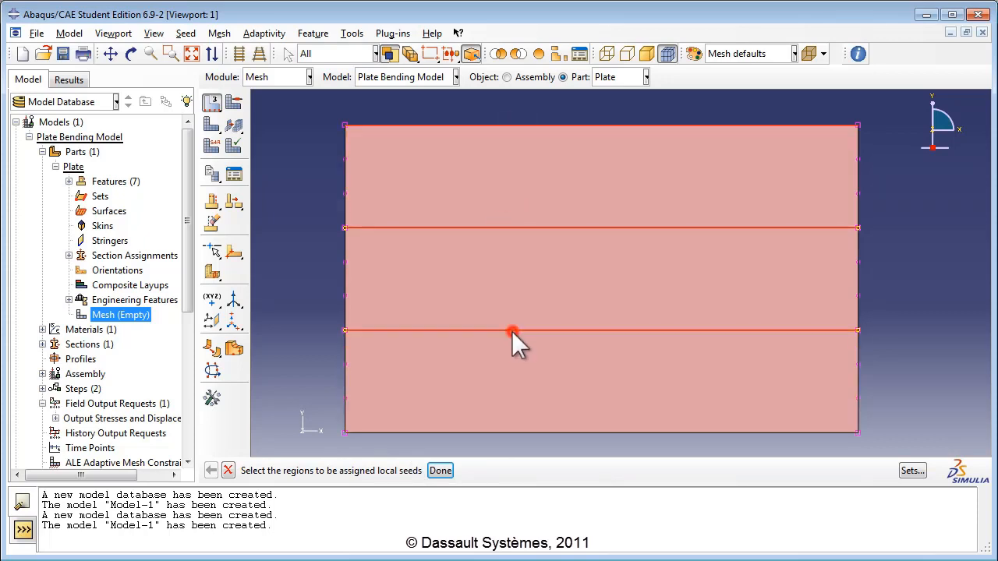
{"action": "left_click", "coordinate": [523, 432], "text": "shift"}
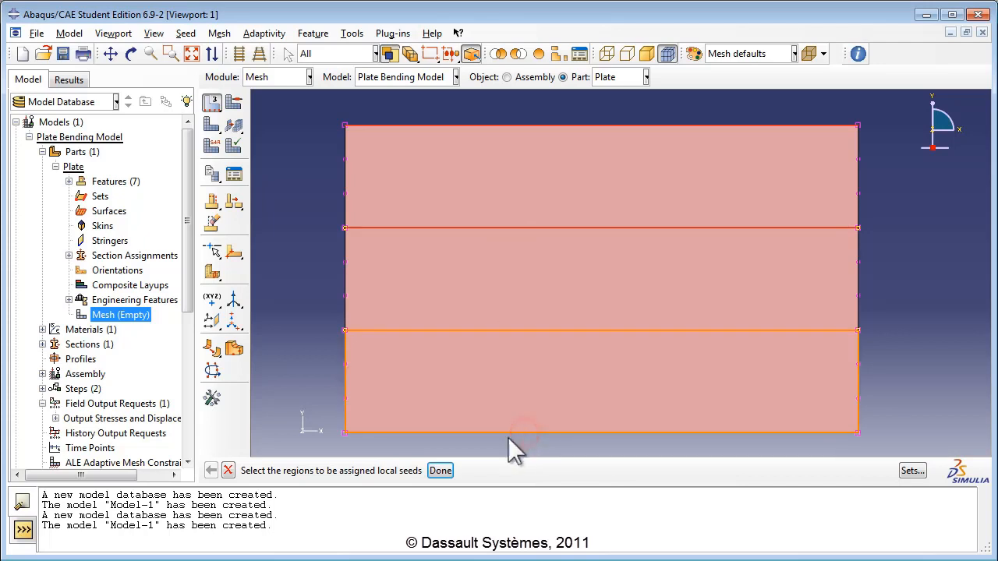
{"action": "left_click", "coordinate": [440, 470]}
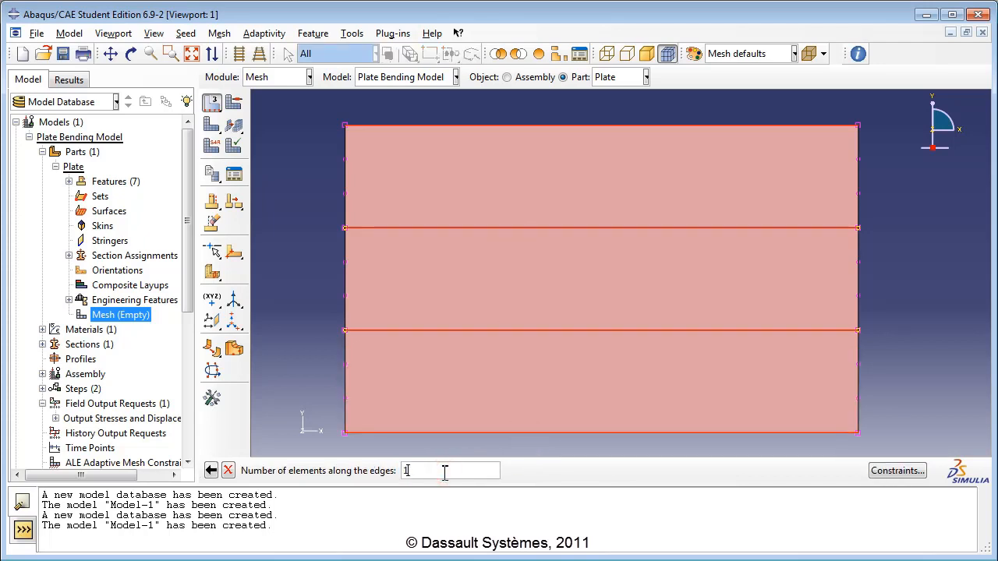
{"action": "type", "text": "1"}
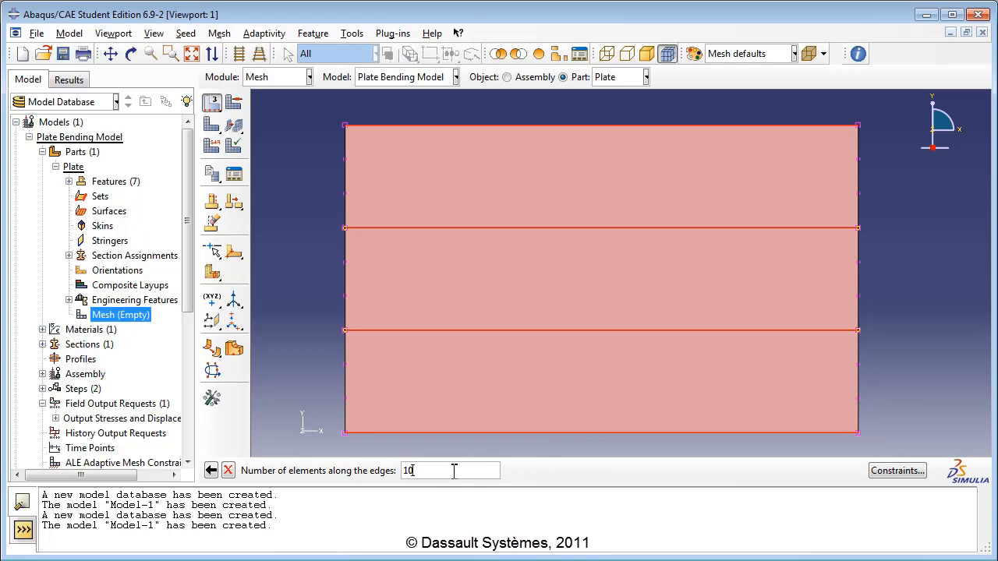
{"action": "type", "text": "0"}
{"action": "key", "text": "Return"}
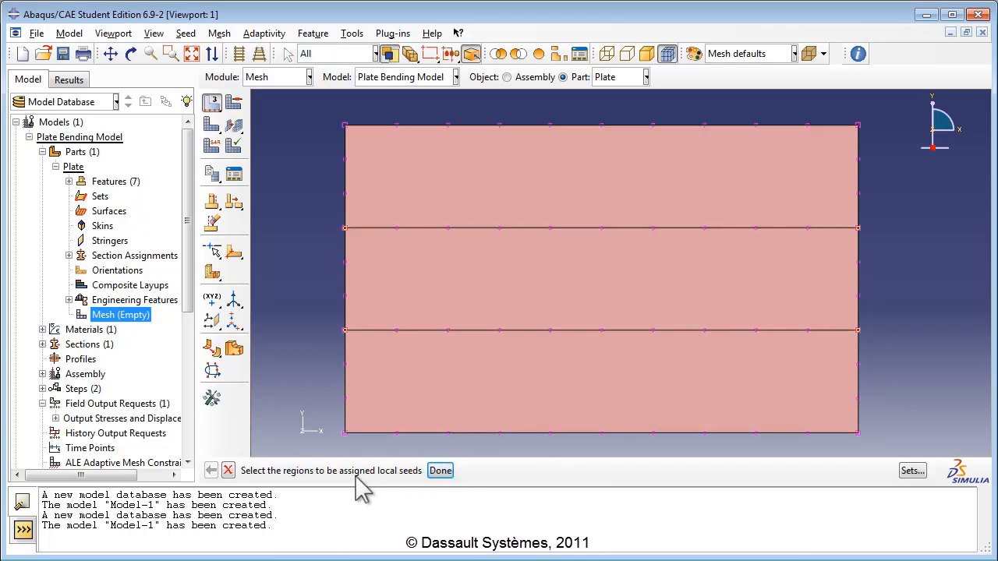
{"action": "left_click", "coordinate": [221, 33]}
Step: Mesh the Plate part, generating 73 elements across its three strips
{"action": "left_click", "coordinate": [244, 79]}
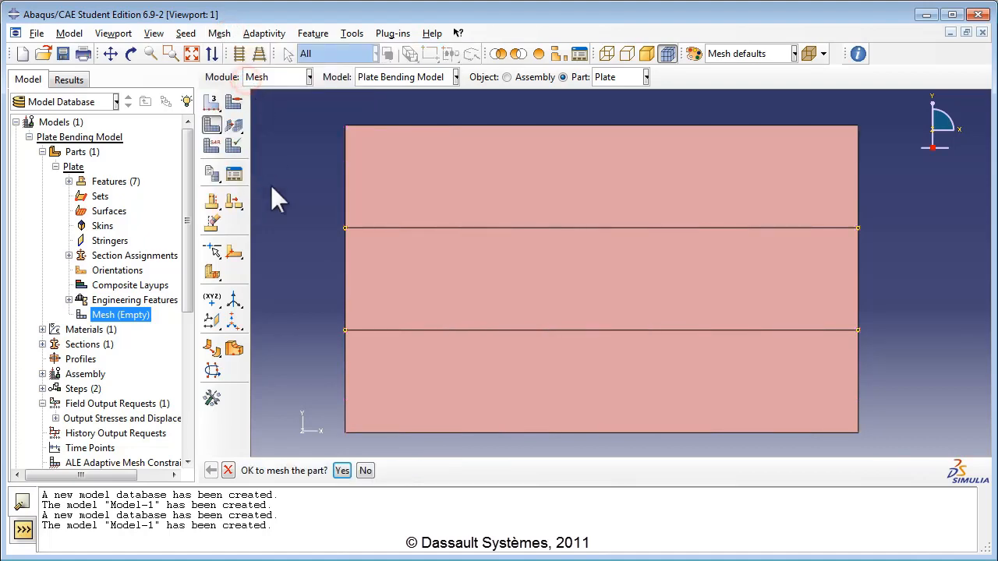
{"action": "left_click", "coordinate": [341, 471]}
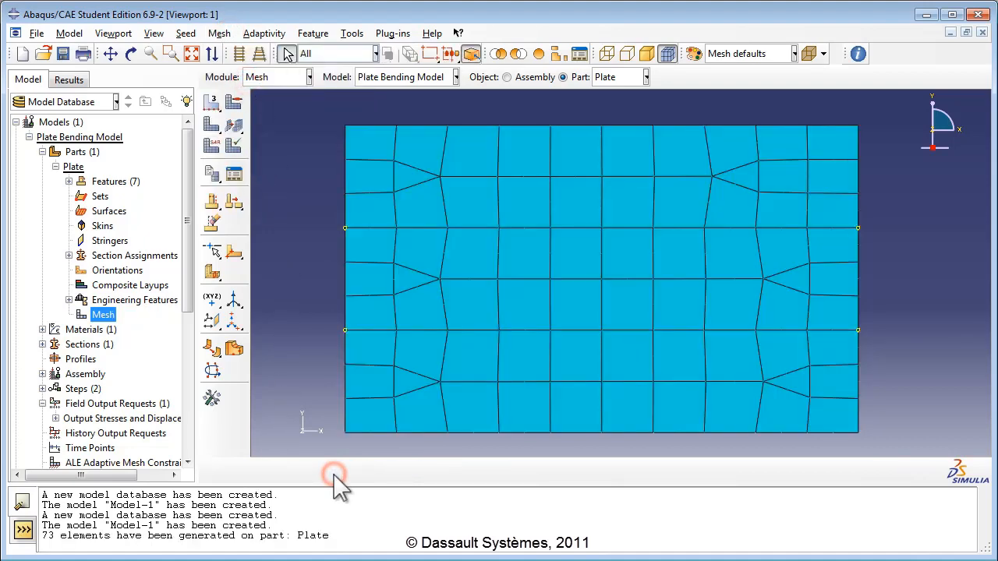
{"action": "scroll", "coordinate": [527, 310], "scroll_direction": "down", "scroll_amount": 1}
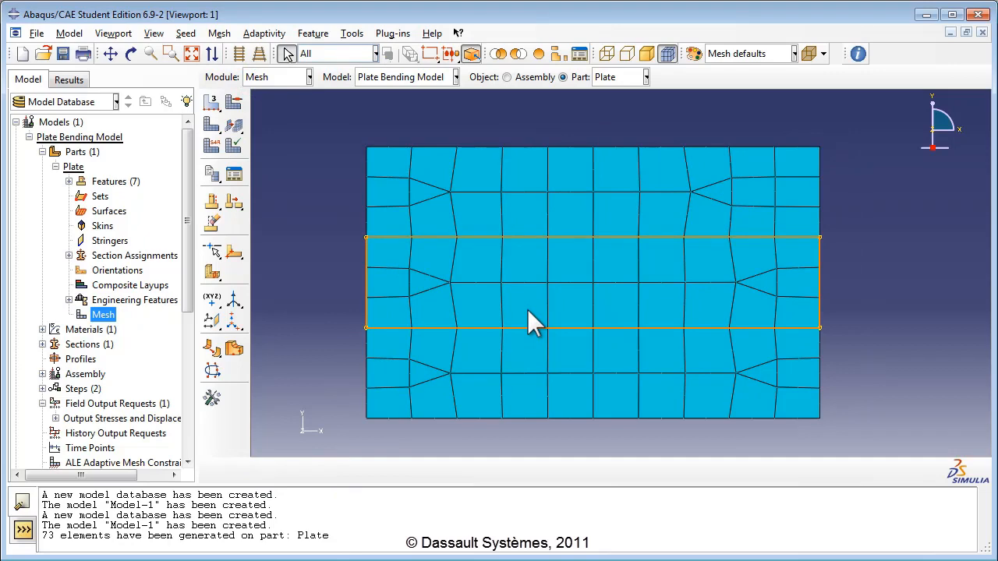
{"action": "scroll", "coordinate": [528, 312], "scroll_direction": "up", "scroll_amount": 1}
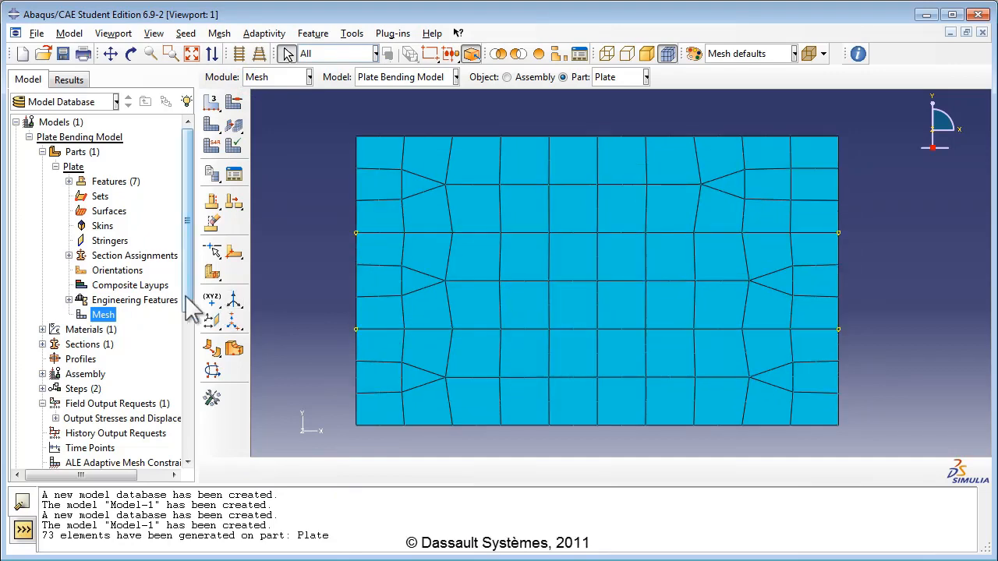
{"action": "scroll", "coordinate": [191, 327], "scroll_direction": "down", "scroll_amount": 6}
{"action": "scroll", "coordinate": [127, 372], "scroll_direction": "down", "scroll_amount": 1}
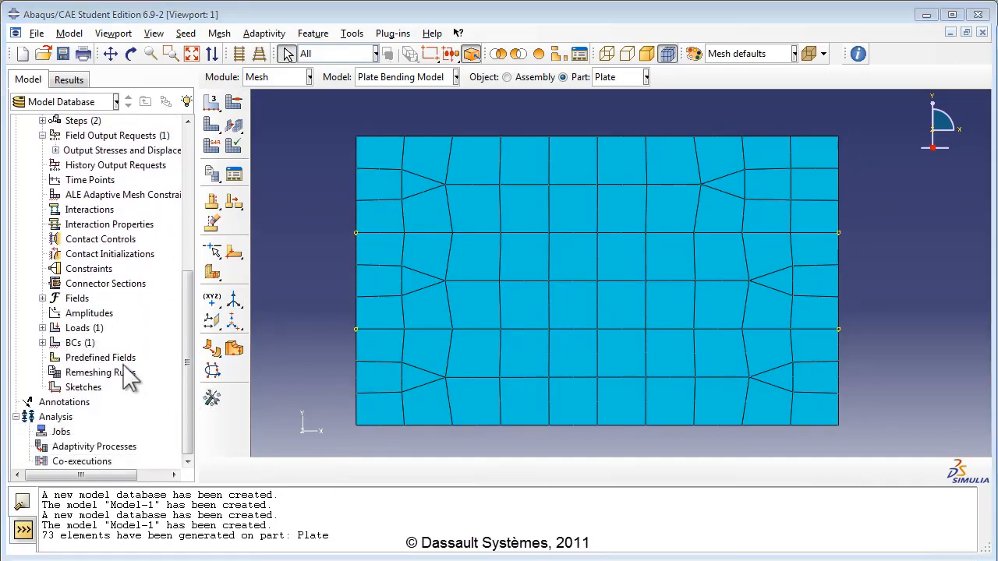
Step: Create an analysis job named PlateJob
{"action": "left_click", "coordinate": [63, 431]}
{"action": "double_click", "coordinate": [64, 432]}
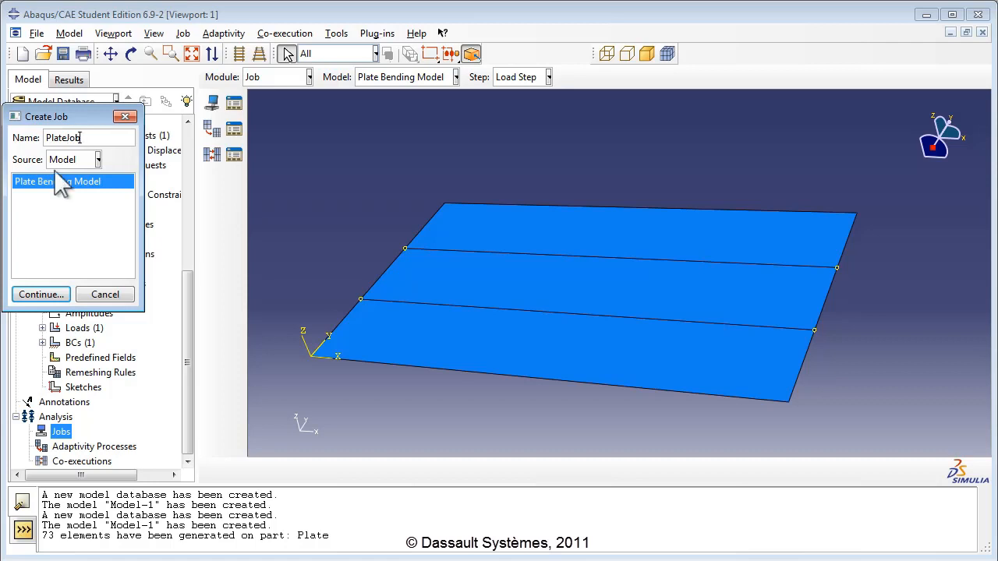
{"action": "left_click", "coordinate": [38, 295]}
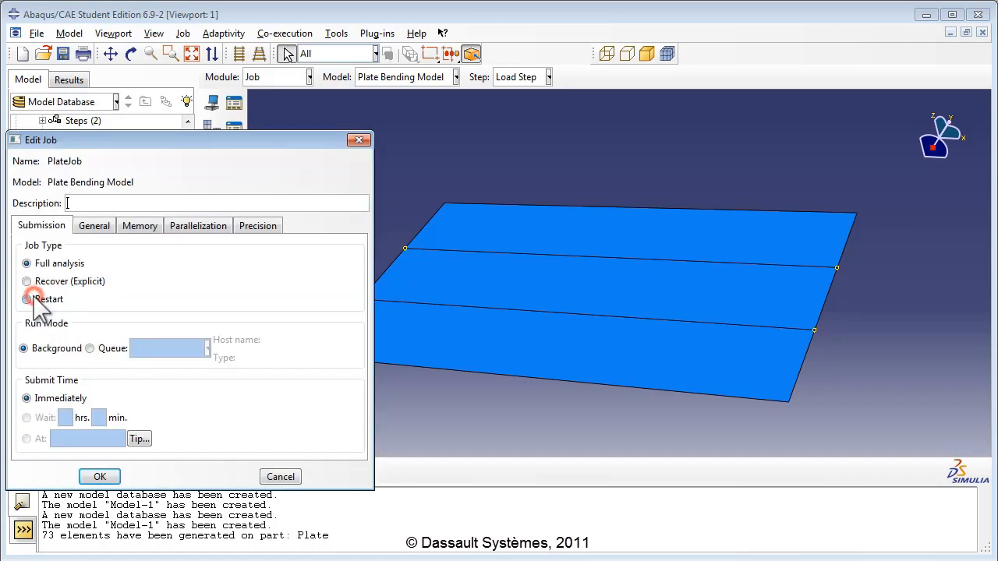
{"action": "left_click", "coordinate": [99, 476]}
Step: Submit PlateJob, overwriting old job files, and open its results once it completes
{"action": "left_click", "coordinate": [29, 431]}
{"action": "right_click", "coordinate": [68, 447]}
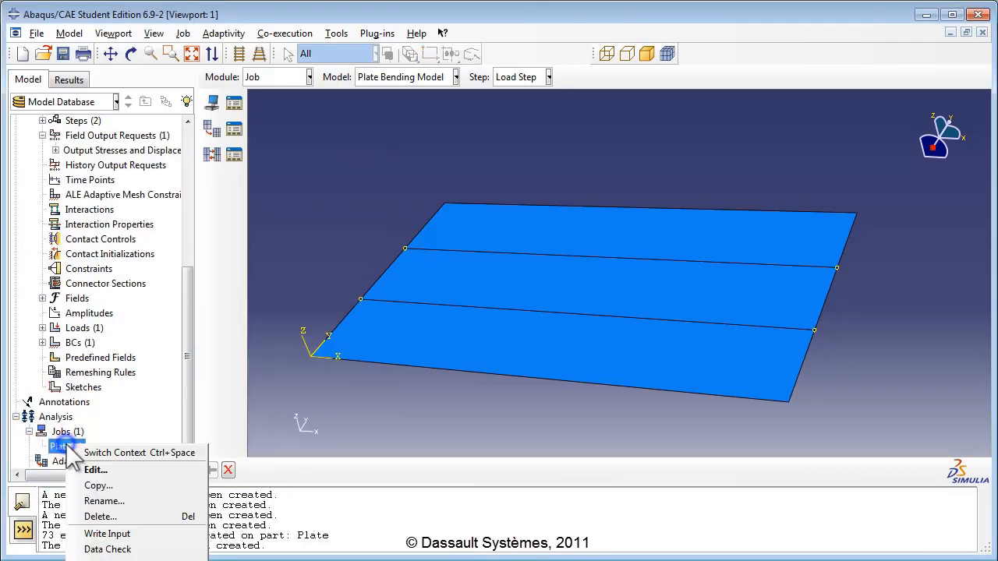
{"action": "left_click", "coordinate": [152, 549]}
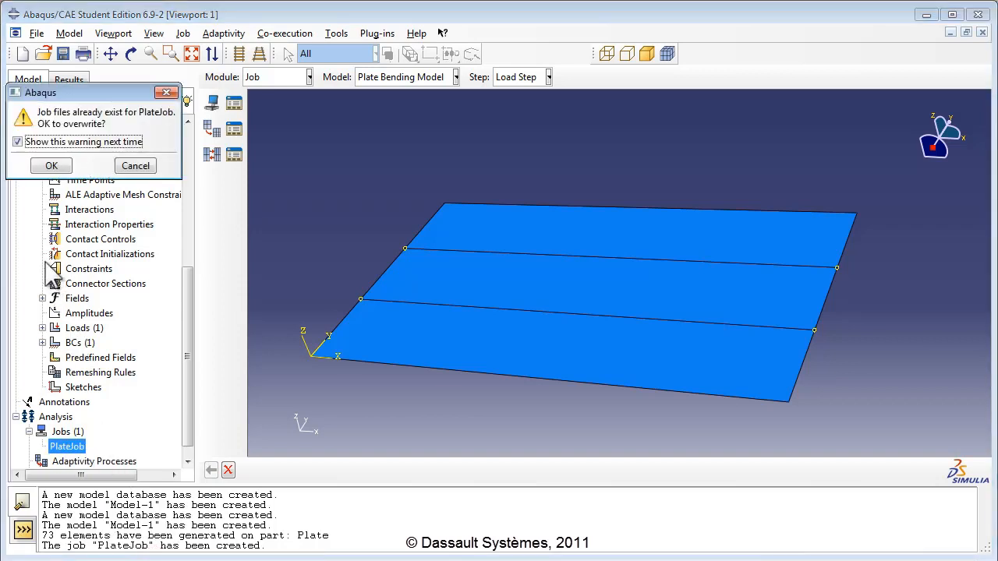
{"action": "left_click", "coordinate": [51, 165]}
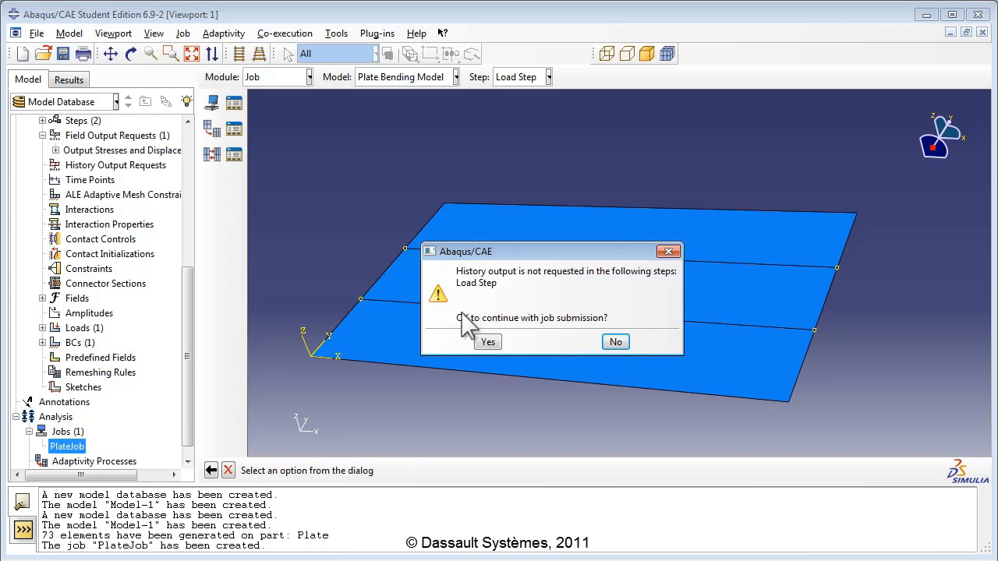
{"action": "left_click", "coordinate": [487, 343]}
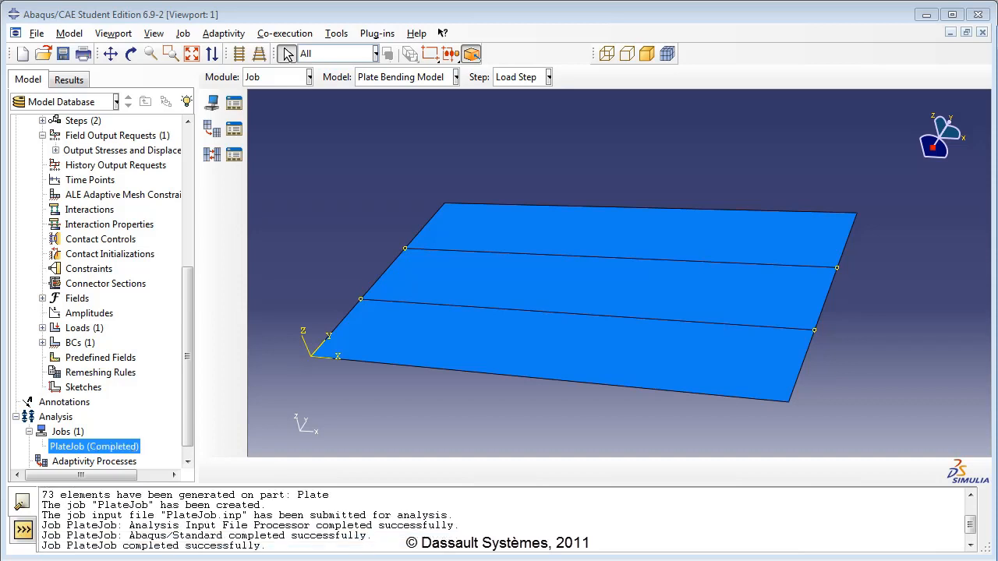
{"action": "right_click", "coordinate": [125, 447]}
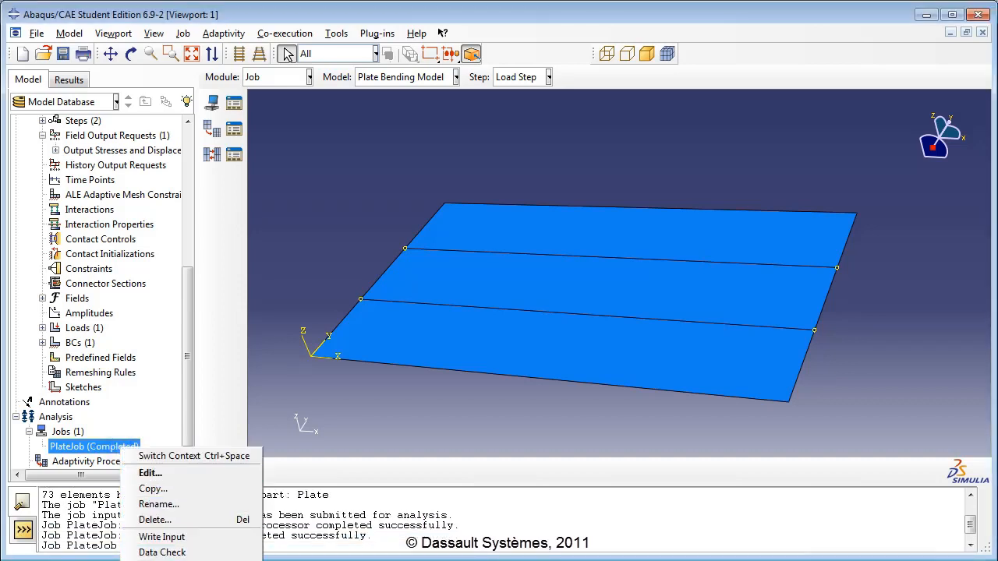
{"action": "left_click", "coordinate": [184, 560]}
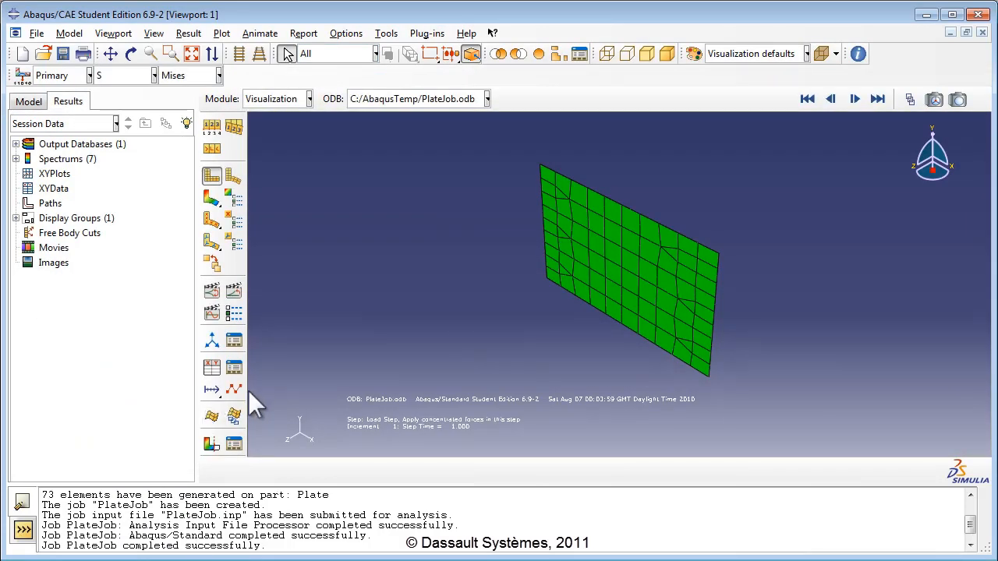
Step: Turn on element number labels in the common plot options
{"action": "left_click", "coordinate": [215, 131]}
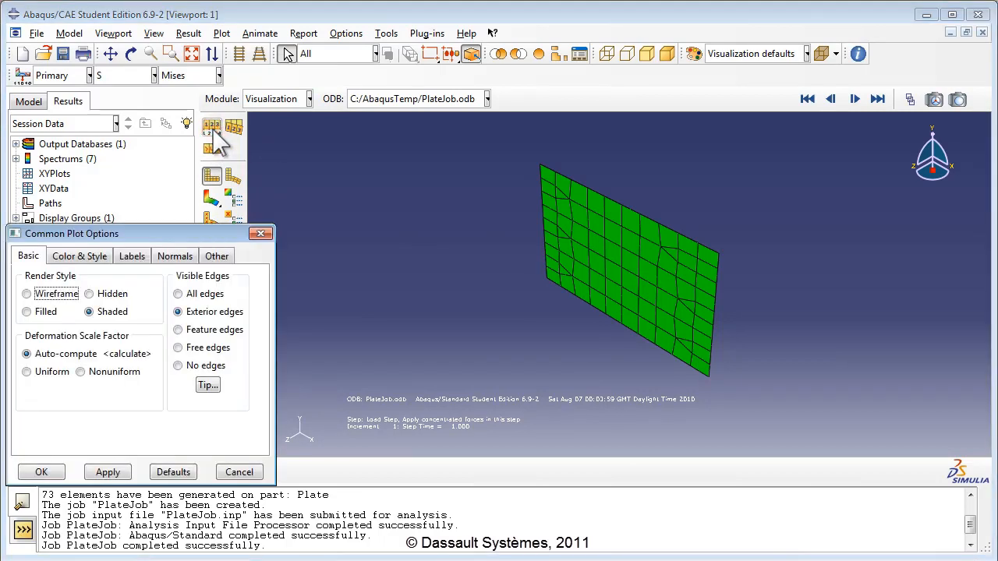
{"action": "left_click", "coordinate": [143, 256]}
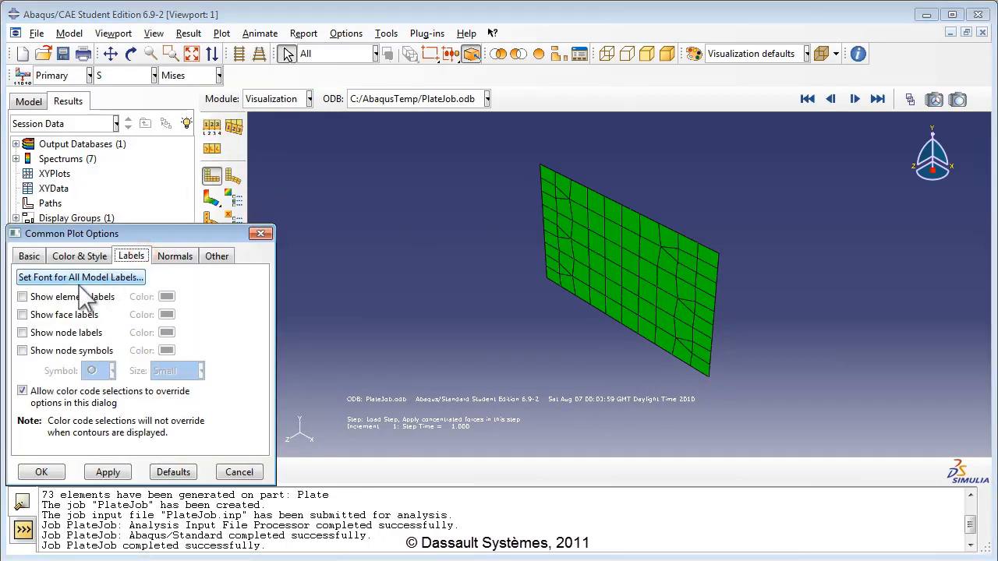
{"action": "left_click", "coordinate": [34, 299]}
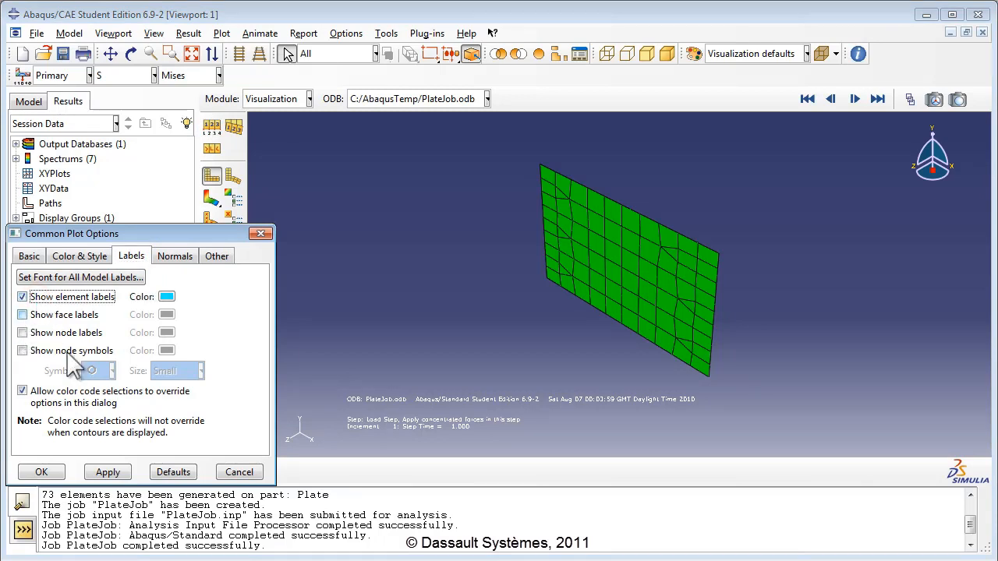
{"action": "left_click", "coordinate": [61, 472]}
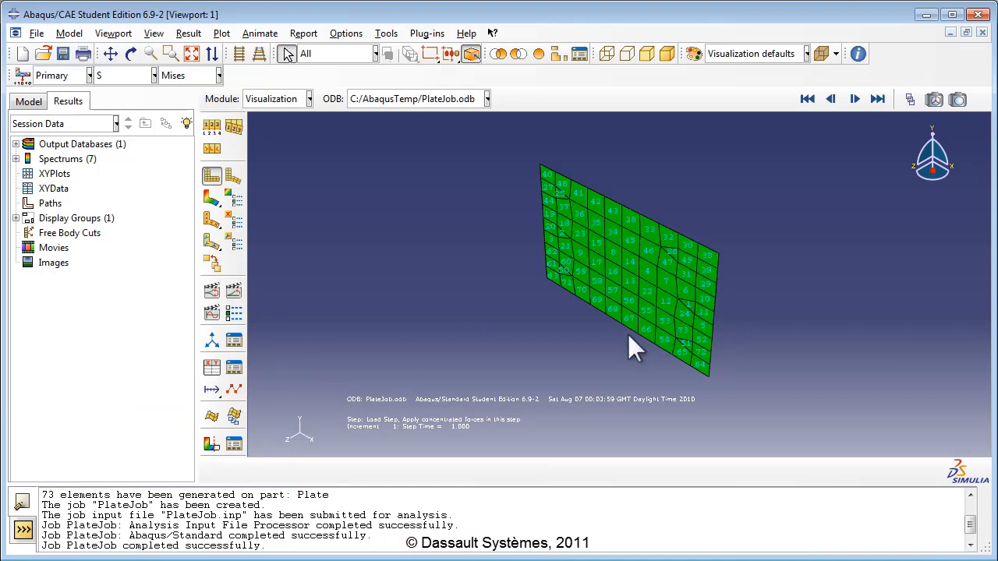
Step: Plot Mises stress contours on the deformed plate
{"action": "scroll", "coordinate": [616, 256], "scroll_direction": "up", "scroll_amount": 3}
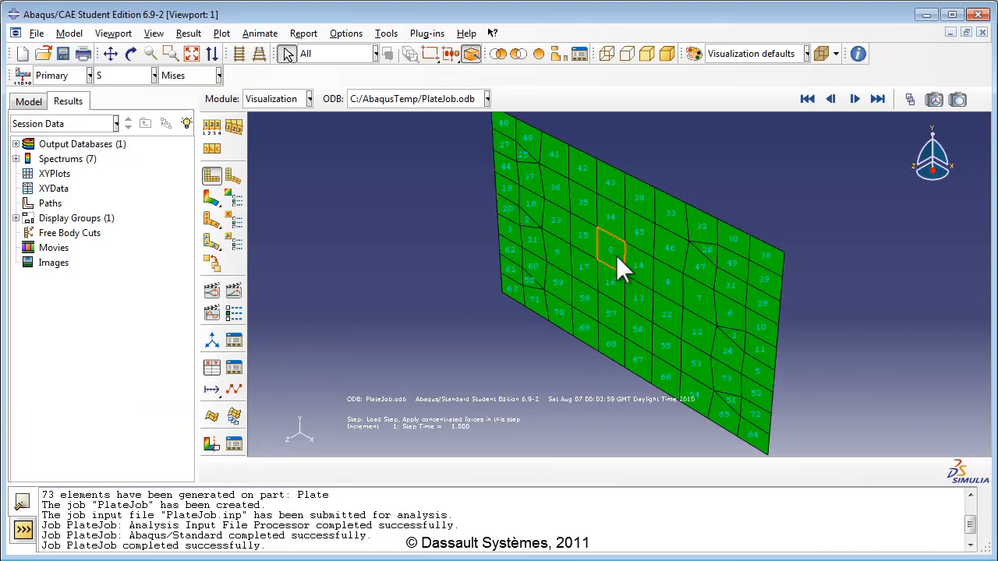
{"action": "left_click", "coordinate": [217, 207]}
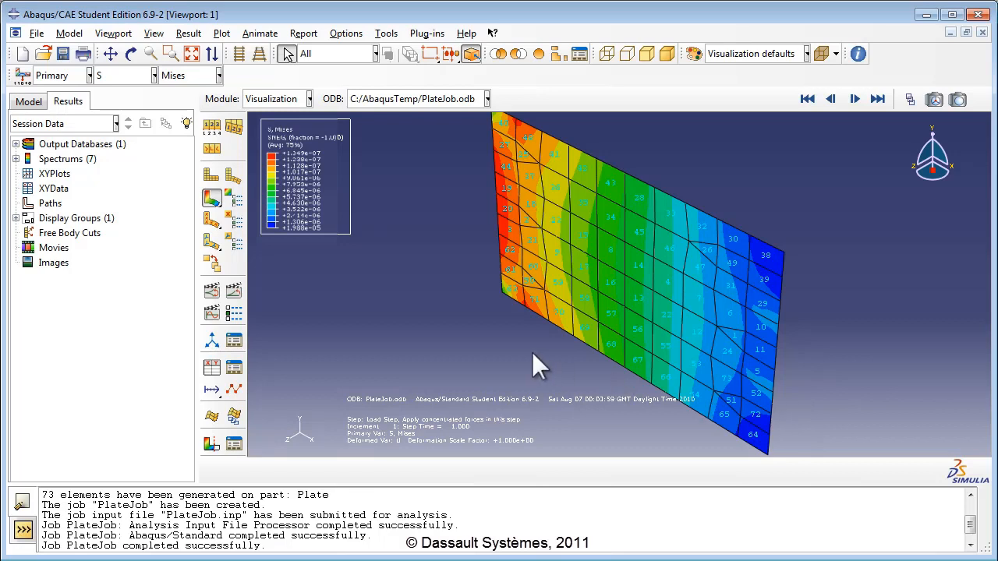
{"action": "left_click", "coordinate": [316, 35]}
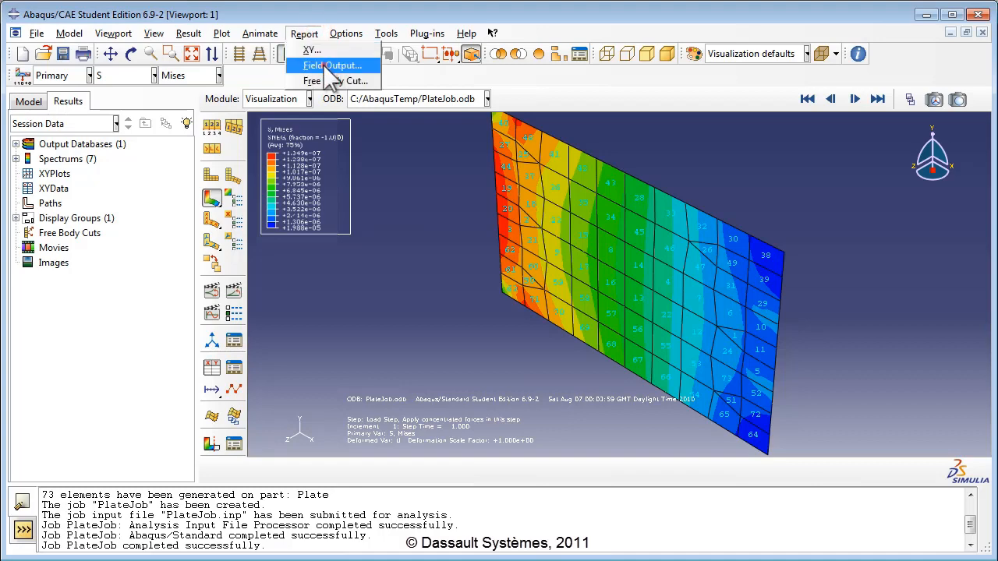
Step: Start a field output report that includes the S Mises stress component
{"action": "left_click", "coordinate": [331, 66]}
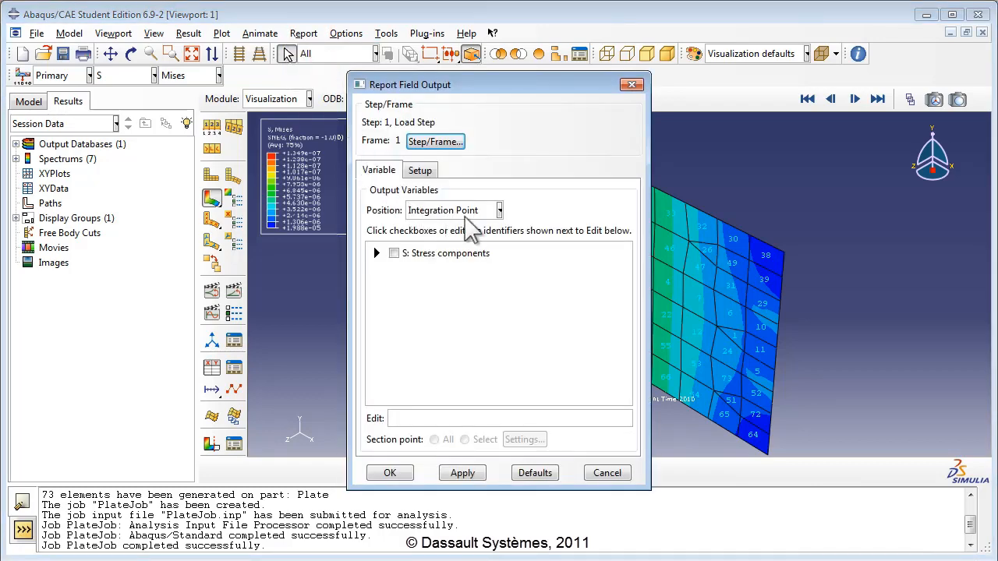
{"action": "left_click", "coordinate": [377, 253]}
{"action": "left_click", "coordinate": [412, 268]}
{"action": "left_click", "coordinate": [375, 254]}
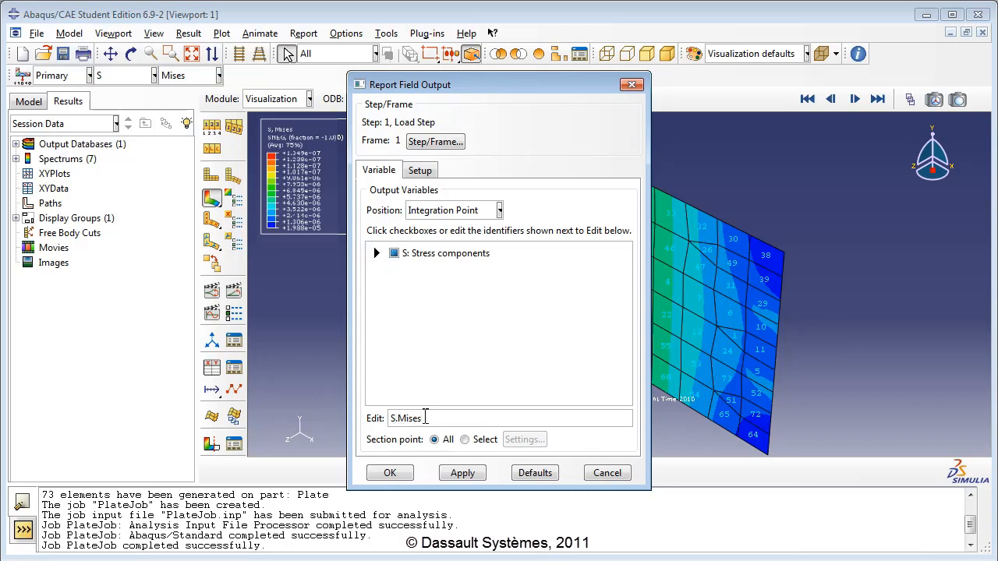
Step: Write the report to platestresses.rpt without appending, sorted by S.Mises descending, overwriting the old file
{"action": "left_click", "coordinate": [419, 170]}
{"action": "double_click", "coordinate": [431, 209]}
{"action": "type", "text": "platestresses"}
{"action": "left_click", "coordinate": [372, 229]}
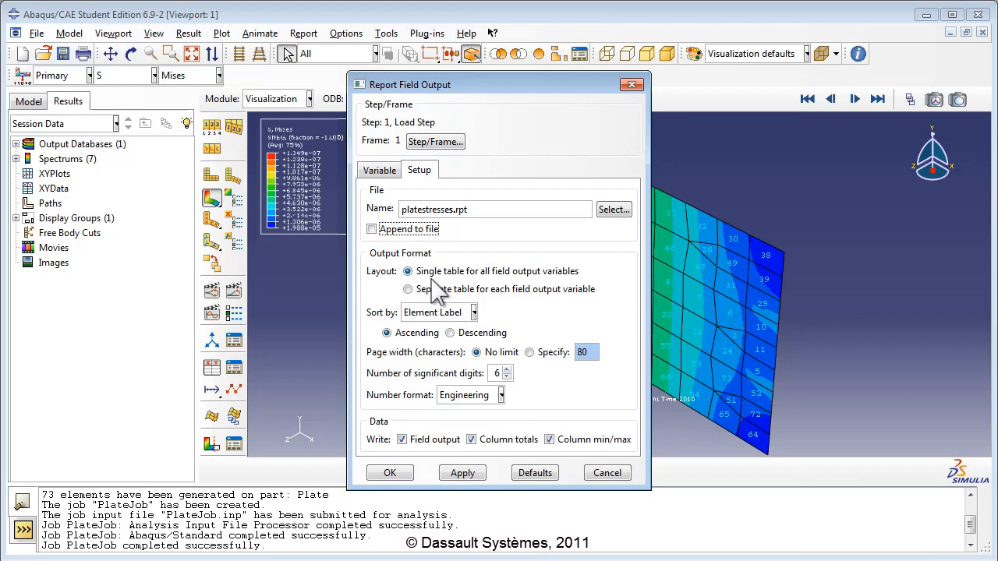
{"action": "left_click", "coordinate": [474, 312]}
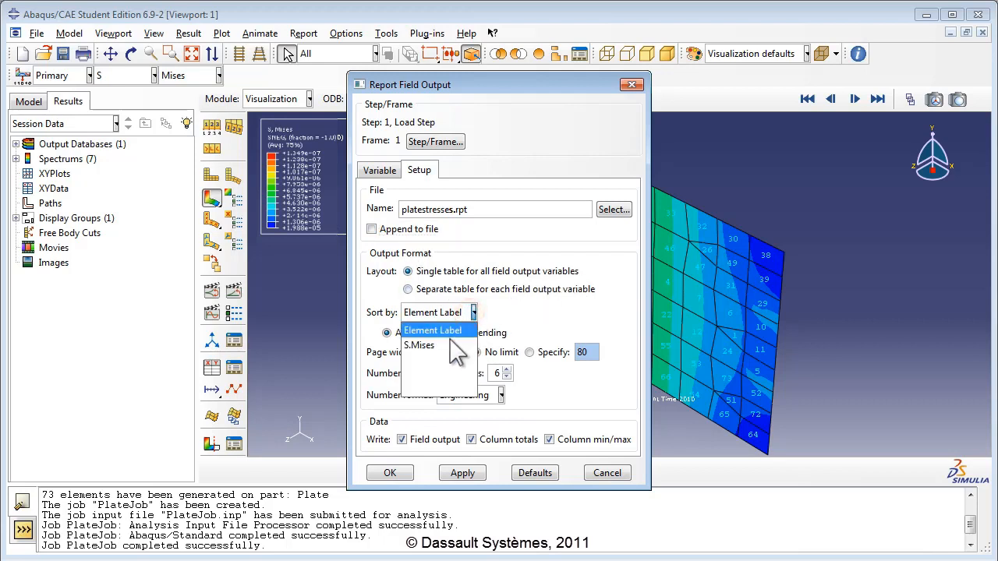
{"action": "left_click", "coordinate": [447, 346]}
{"action": "left_click", "coordinate": [451, 333]}
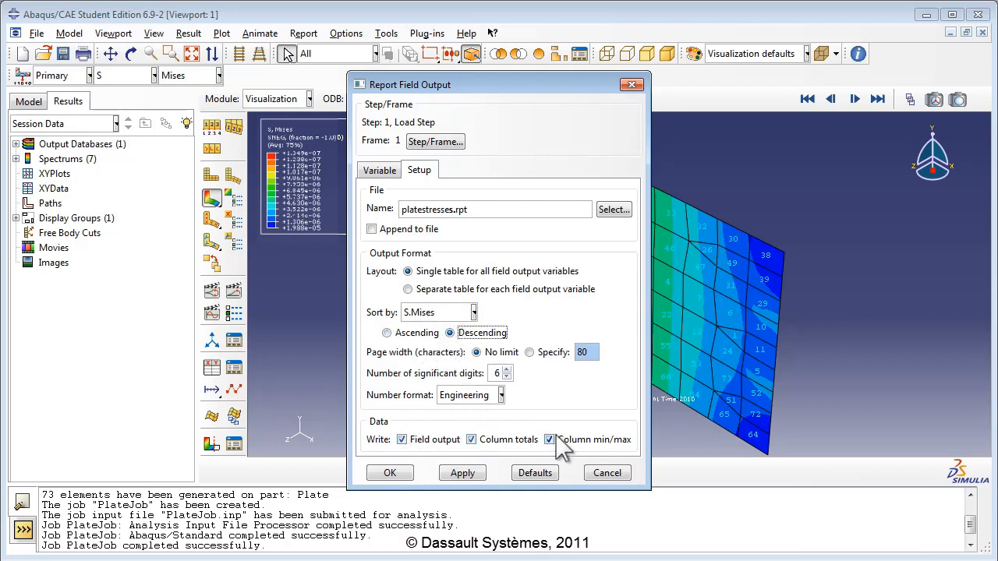
{"action": "left_click", "coordinate": [390, 472]}
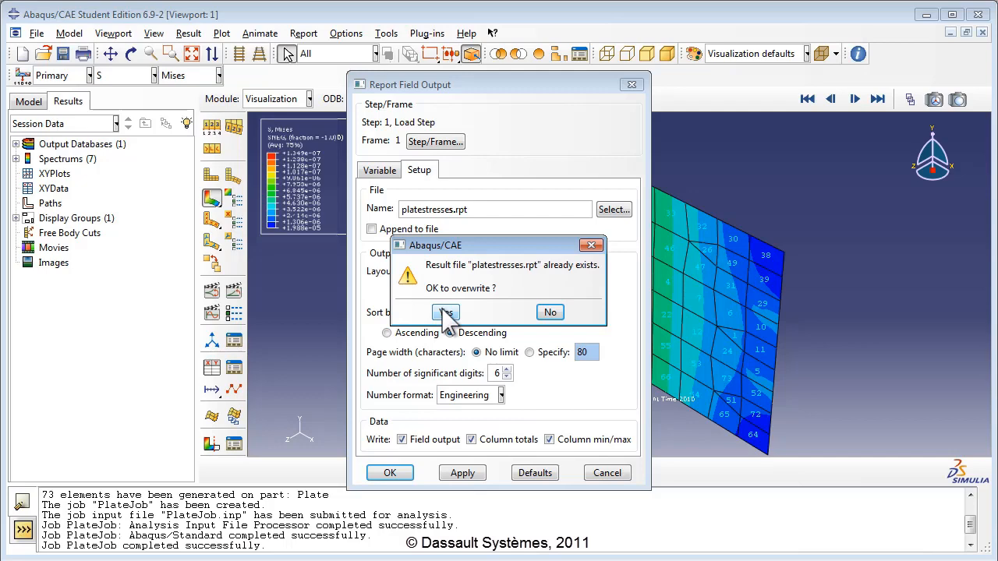
{"action": "left_click", "coordinate": [445, 313]}
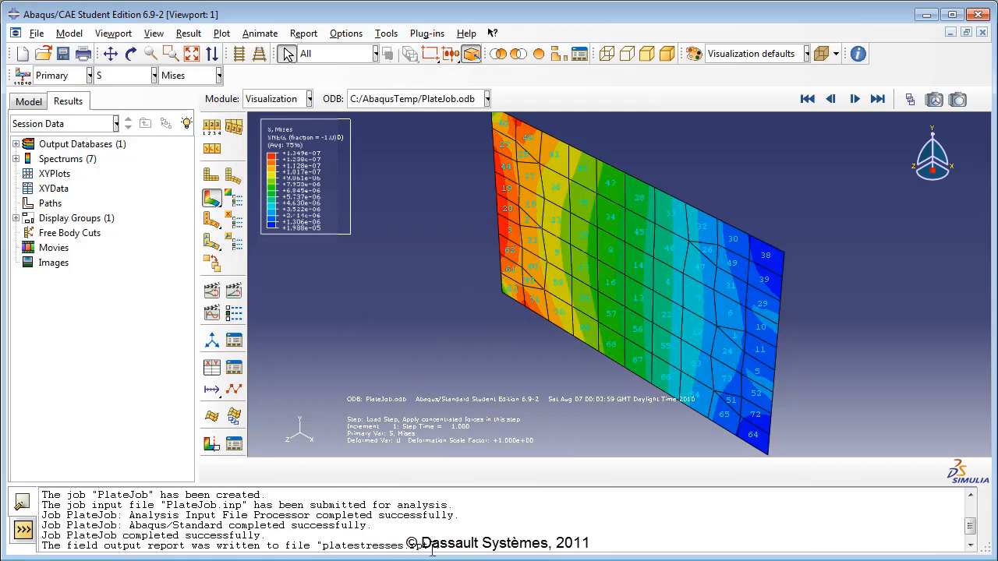
Step: Switch to the C:\AbaqusTemp folder window, widen it, and select the platestresses RPT file
{"action": "key", "text": "alt+Tab"}
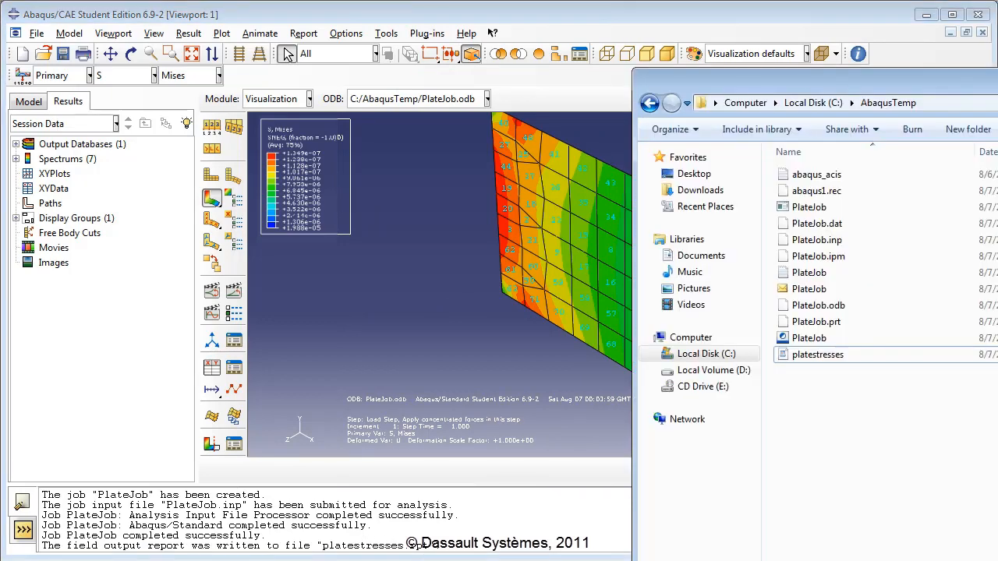
{"action": "left_click_drag", "start_coordinate": [855, 84], "coordinate": [642, 57]}
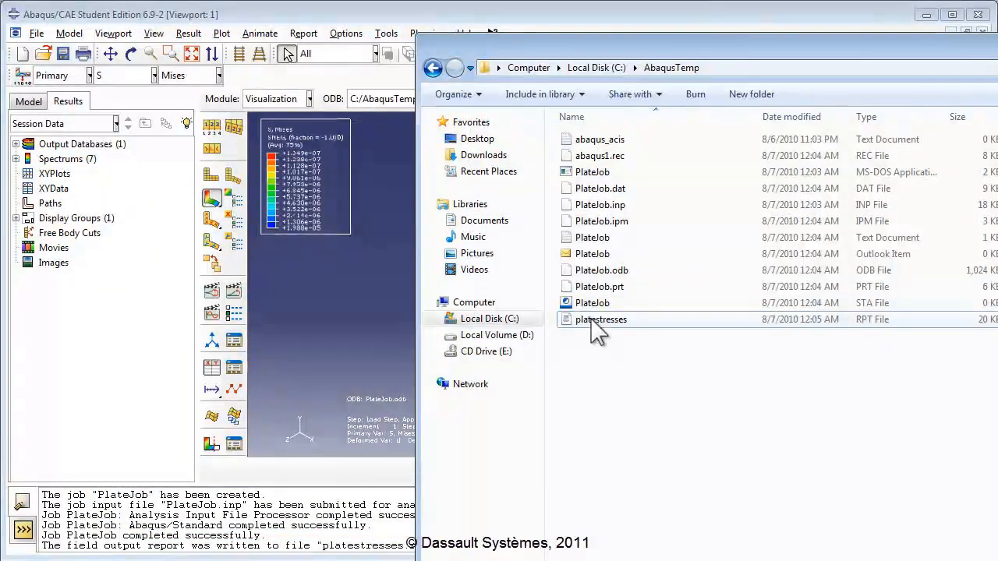
{"action": "left_click", "coordinate": [597, 331]}
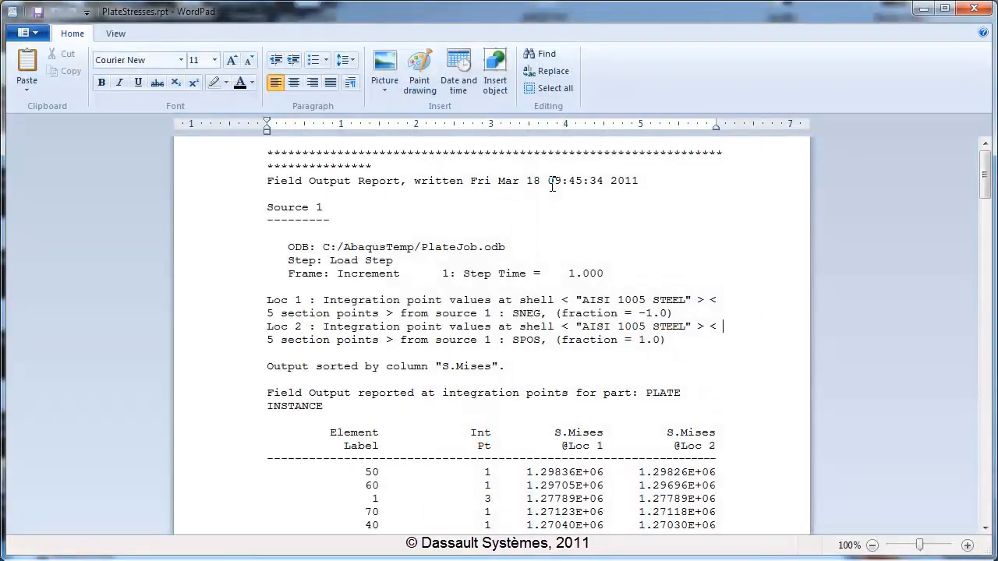
Step: Scroll the sorted S.Mises table, pointing out top-stress elements 50 and 70 and the column headers
{"action": "scroll", "coordinate": [323, 299], "scroll_direction": "down", "scroll_amount": 2}
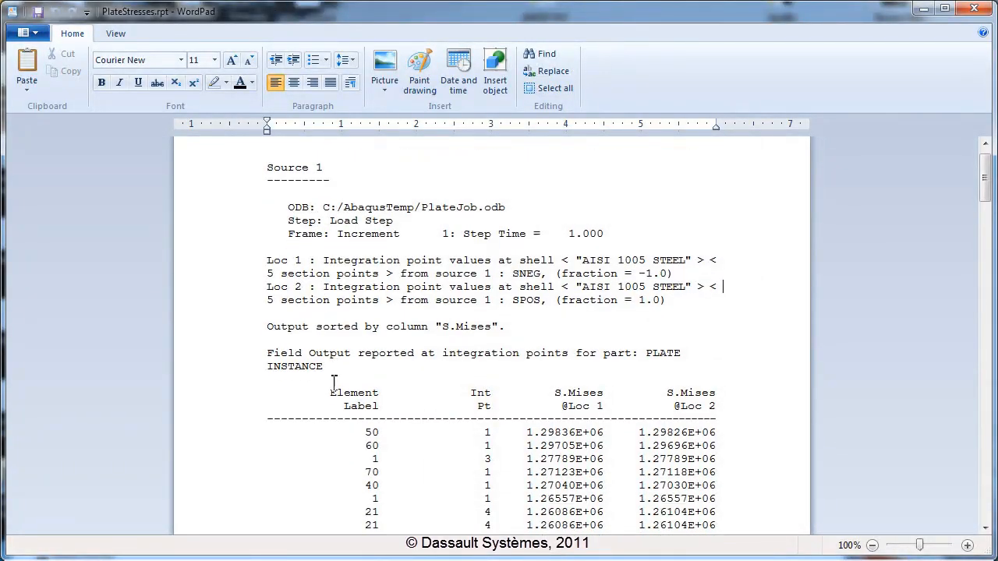
{"action": "left_click_drag", "start_coordinate": [328, 351], "coordinate": [377, 366]}
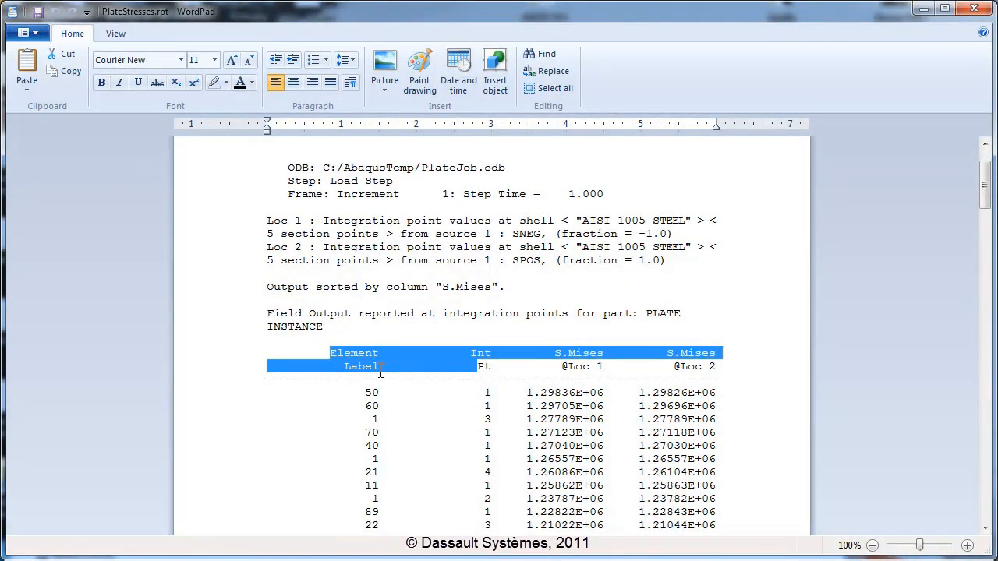
{"action": "scroll", "coordinate": [386, 366], "scroll_direction": "down", "scroll_amount": 3}
{"action": "left_click", "coordinate": [374, 353]}
{"action": "left_click", "coordinate": [372, 392]}
{"action": "scroll", "coordinate": [380, 421], "scroll_direction": "down", "scroll_amount": 1}
{"action": "scroll", "coordinate": [383, 429], "scroll_direction": "down", "scroll_amount": 1}
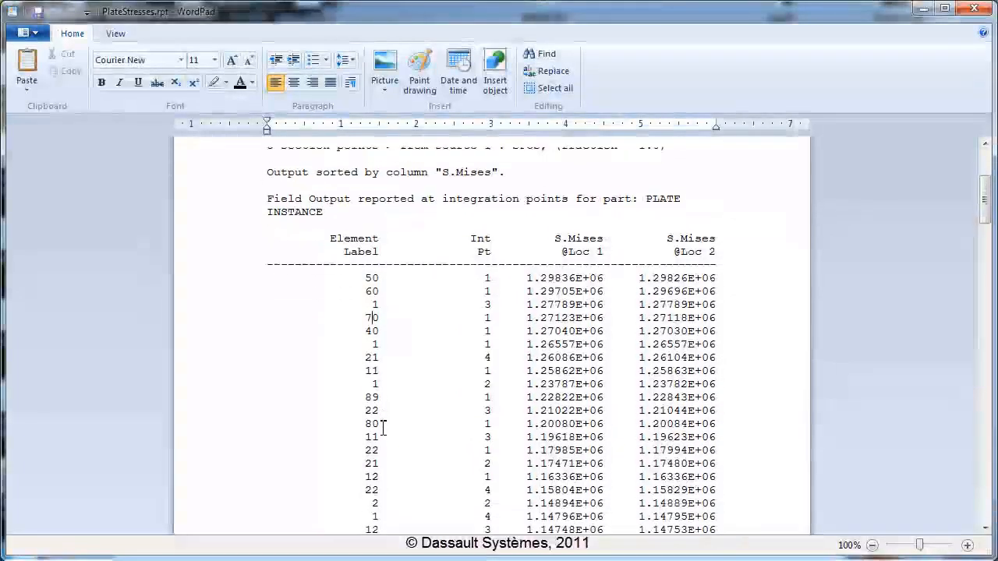
{"action": "left_click_drag", "start_coordinate": [554, 234], "coordinate": [721, 246]}
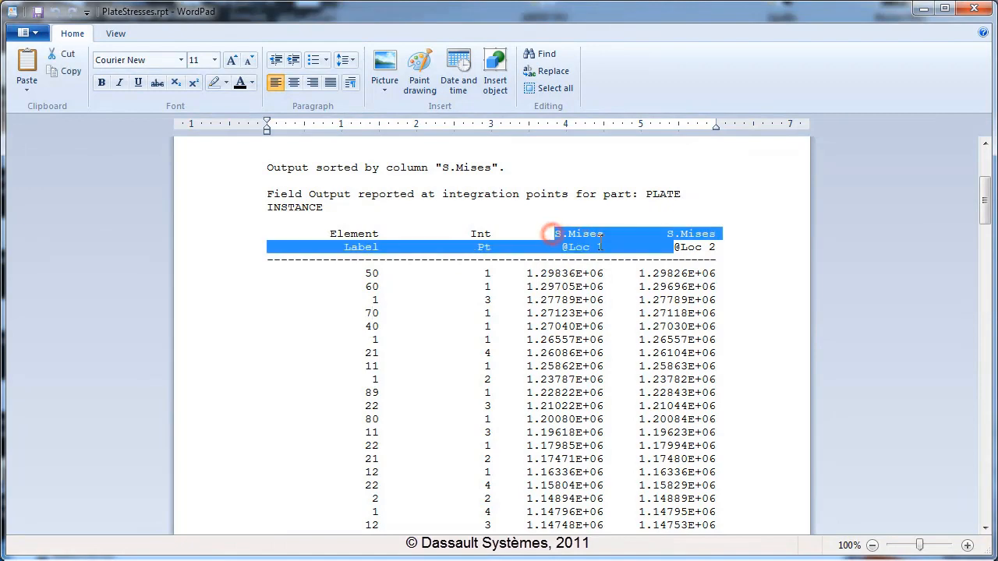
{"action": "left_click", "coordinate": [696, 231]}
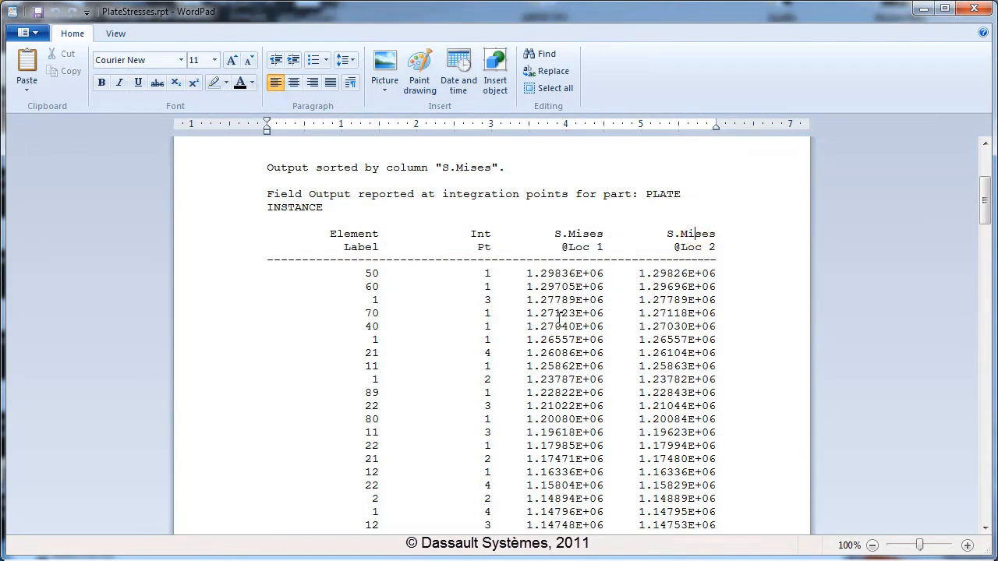
Step: Highlight the Minimum and Maximum Mises summary entries, then return to the top of the report
{"action": "middle_click_drag", "start_coordinate": [539, 278], "coordinate": [544, 343]}
{"action": "double_click", "coordinate": [284, 383]}
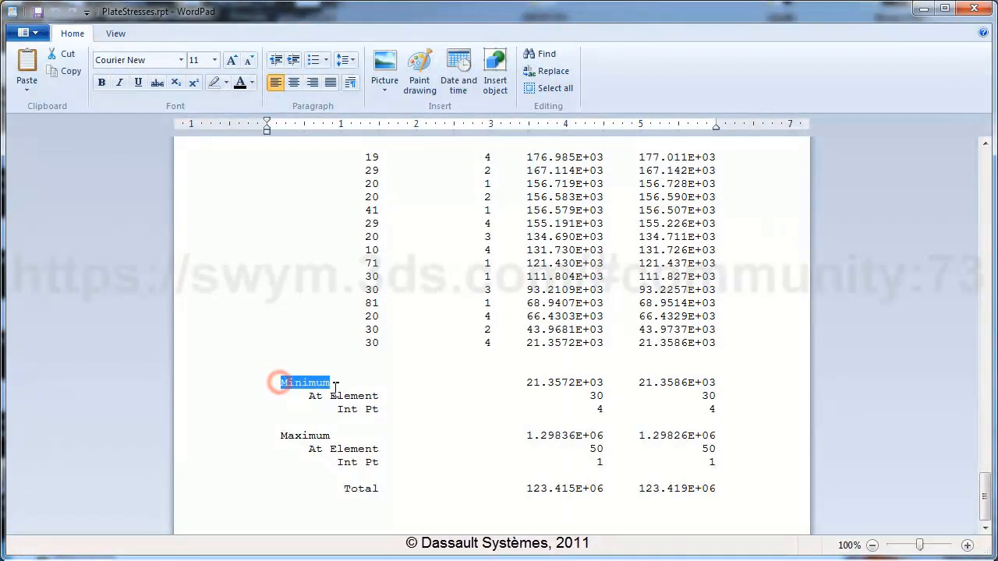
{"action": "double_click", "coordinate": [282, 435]}
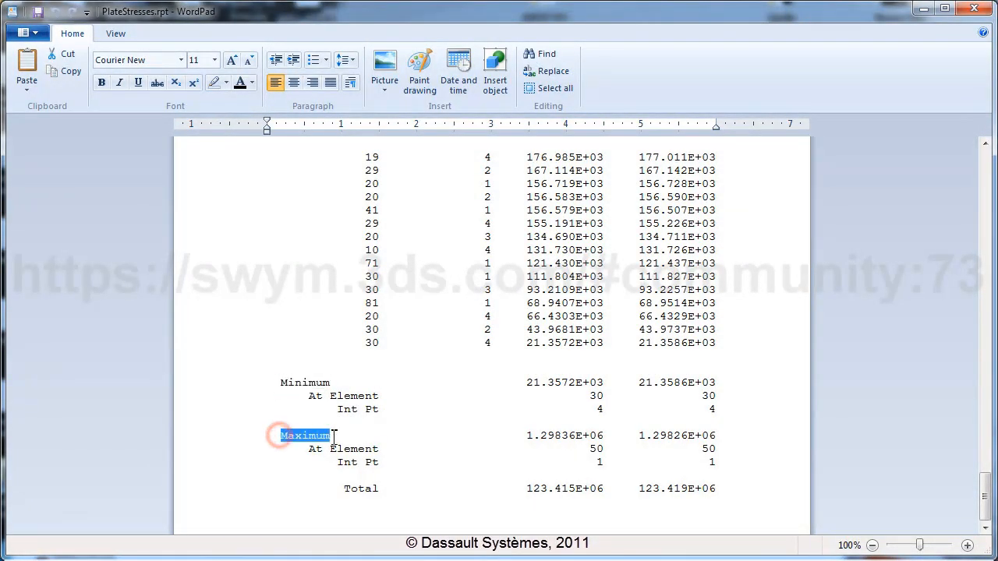
{"action": "left_click", "coordinate": [354, 446]}
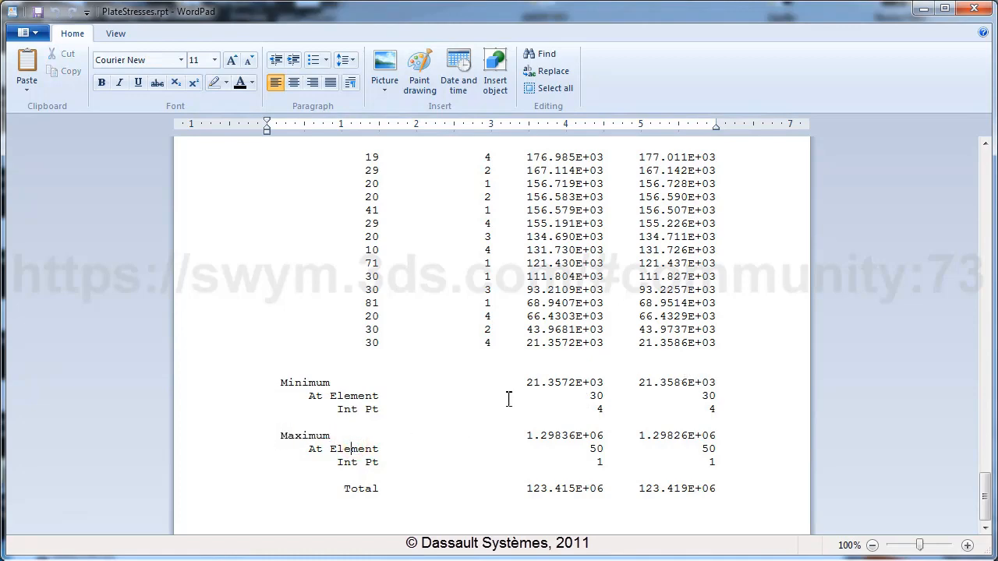
{"action": "middle_click_drag", "start_coordinate": [632, 401], "coordinate": [622, 318]}
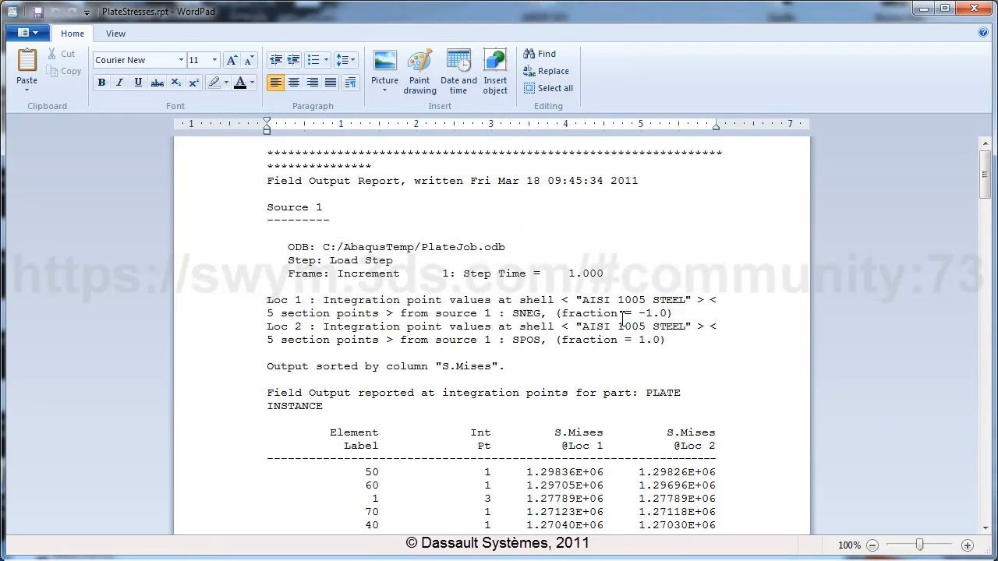